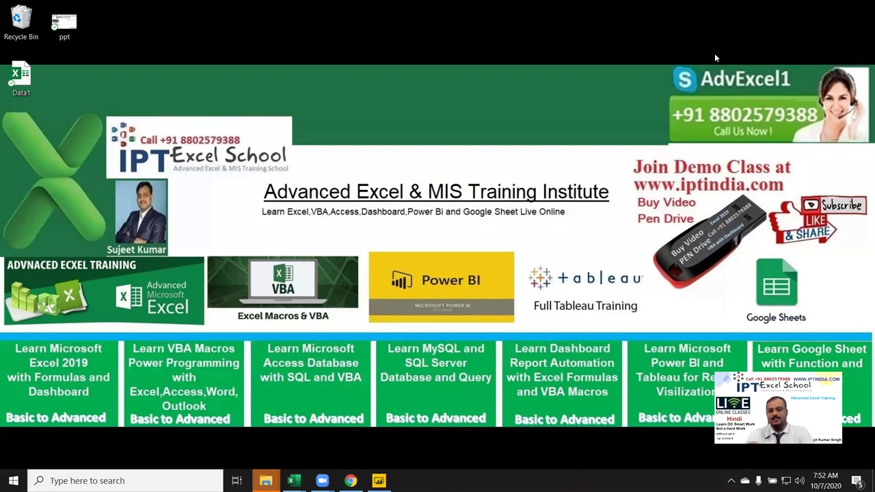
- Bring Power BI Desktop forward, showing the 797-row Sheet1 table in Data view
left_click(379, 481)
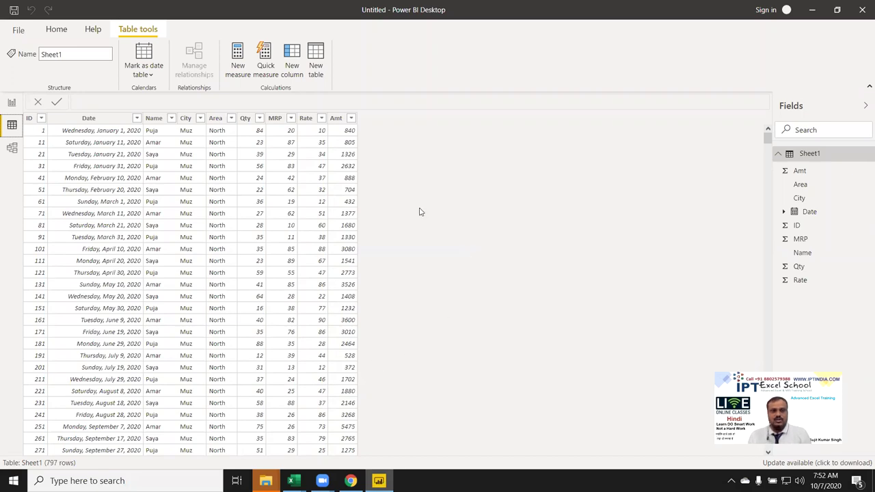
left_click(251, 171)
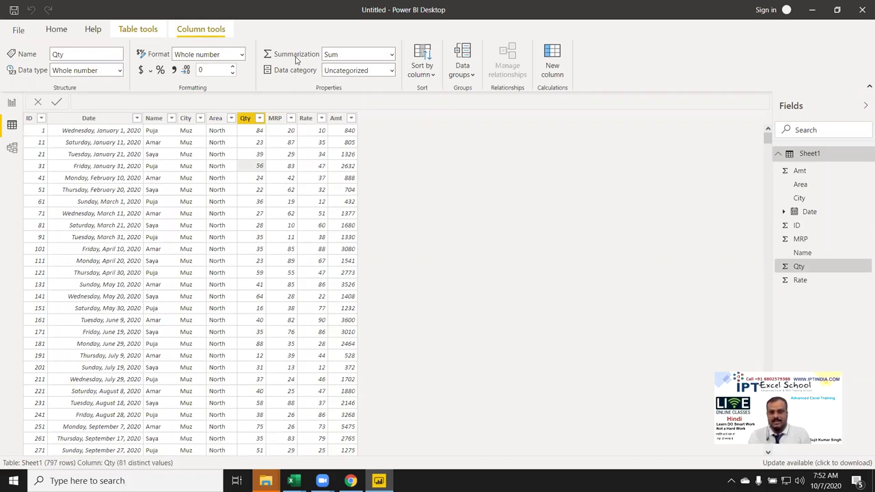
left_click_drag(621, 127, 615, 166)
left_click_drag(597, 136, 641, 138)
mouse_move(594, 197)
left_mouse_down()
mouse_move(646, 198)
mouse_move(623, 247)
mouse_move(646, 295)
mouse_move(624, 303)
left_mouse_up()
mouse_move(626, 356)
left_mouse_down()
mouse_move(624, 327)
mouse_move(644, 351)
left_mouse_up()
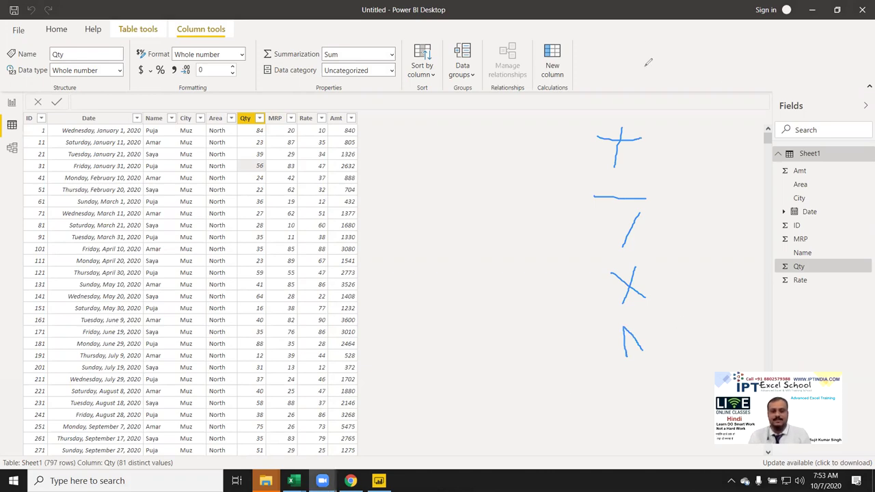
- Select the MRP, Amt, Qty and Rate columns in turn to inspect them
key("Right")
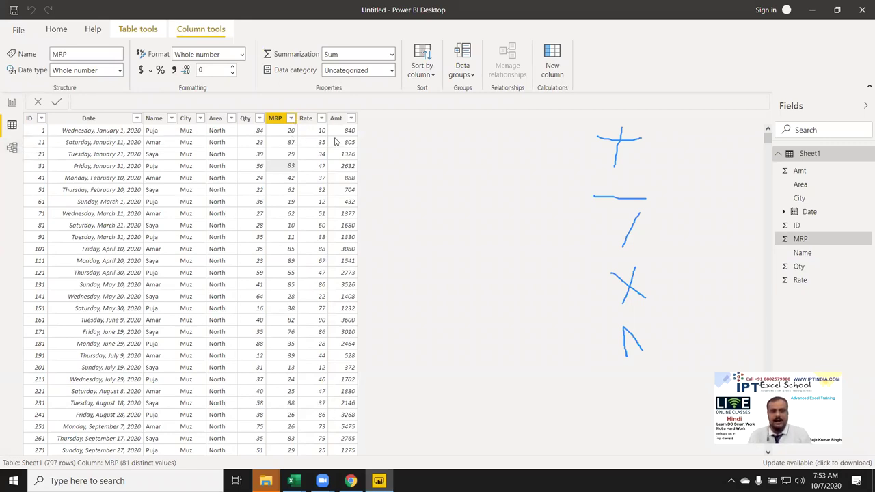
left_click(336, 143)
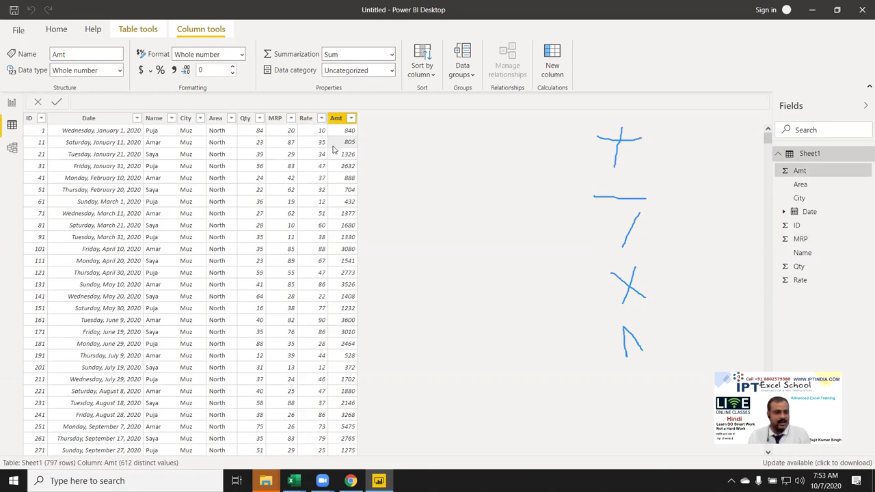
left_click(250, 120)
left_click(274, 119)
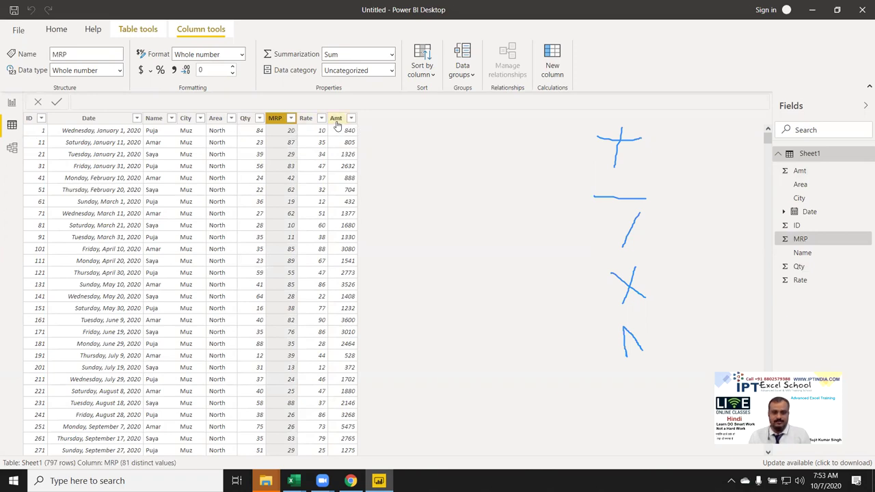
left_click(336, 122)
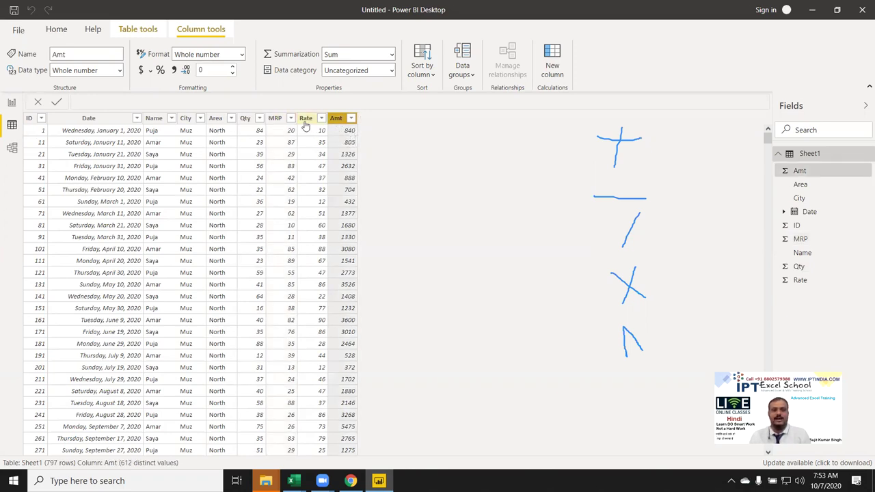
left_click(306, 122)
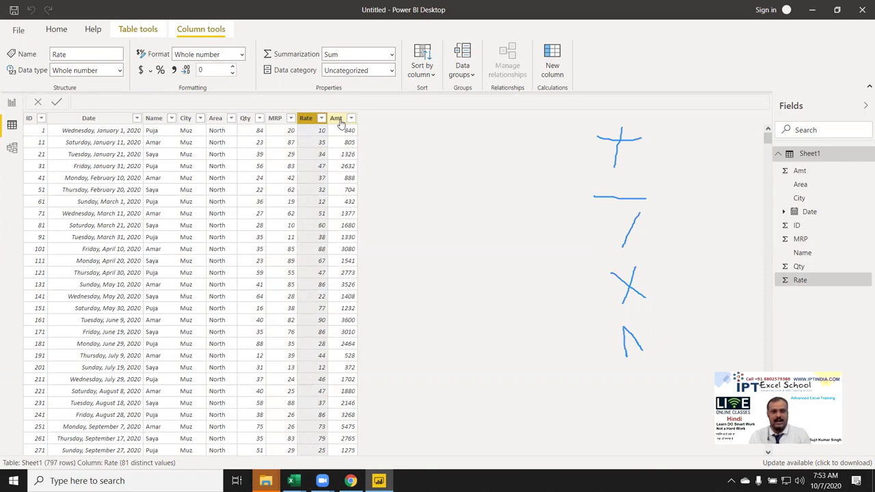
- Delete the Amt column from Sheet1 and confirm the deletion
right_click(341, 122)
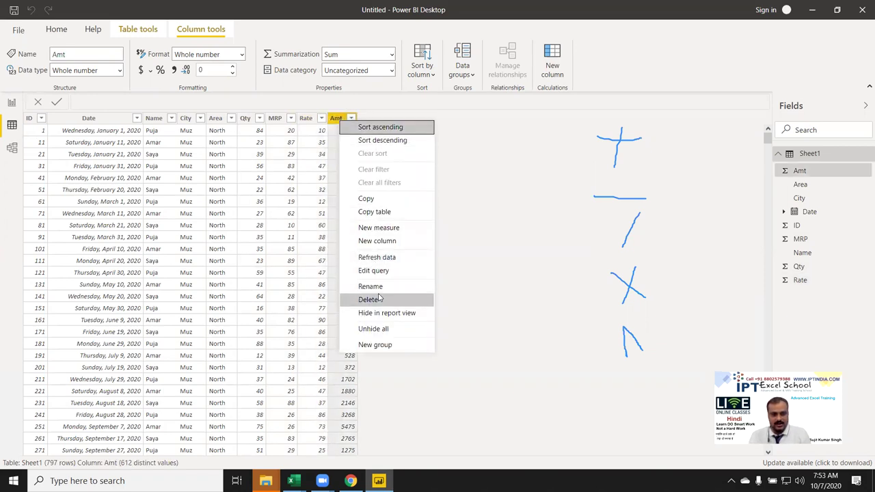
left_click(380, 300)
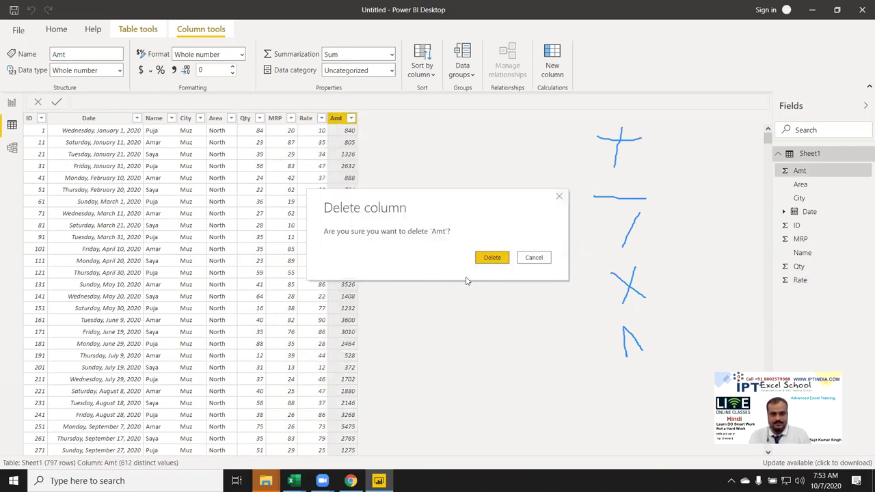
left_click(482, 259)
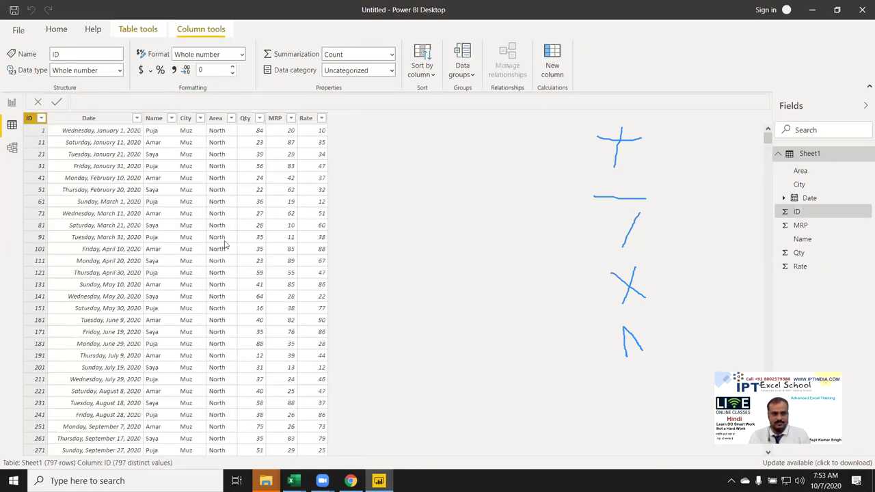
right_click(42, 180)
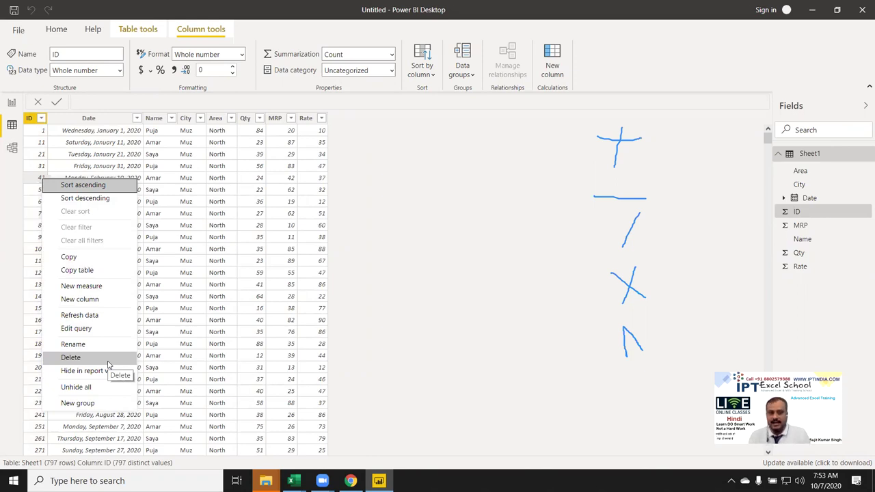
left_click(282, 157)
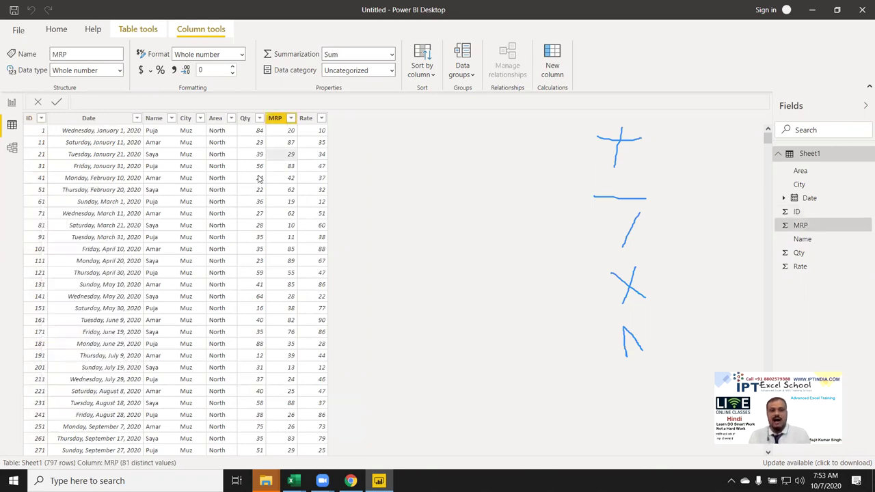
left_click(318, 157)
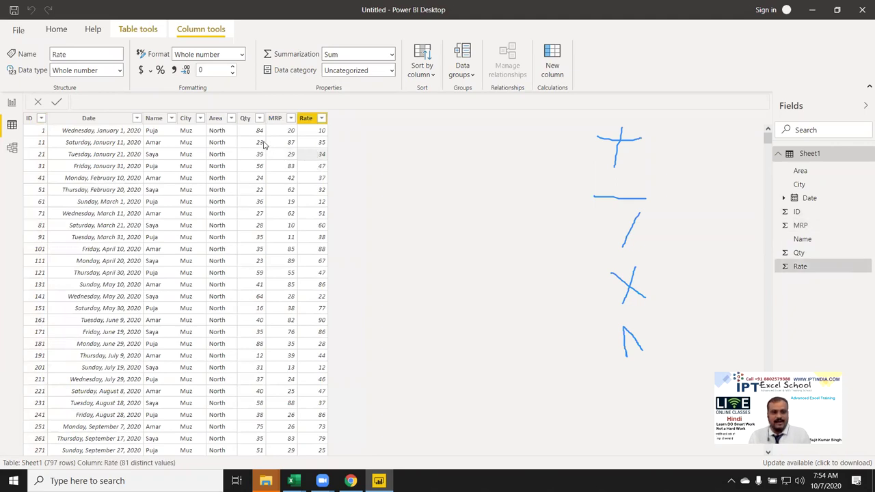
left_click(245, 118)
left_click(274, 120)
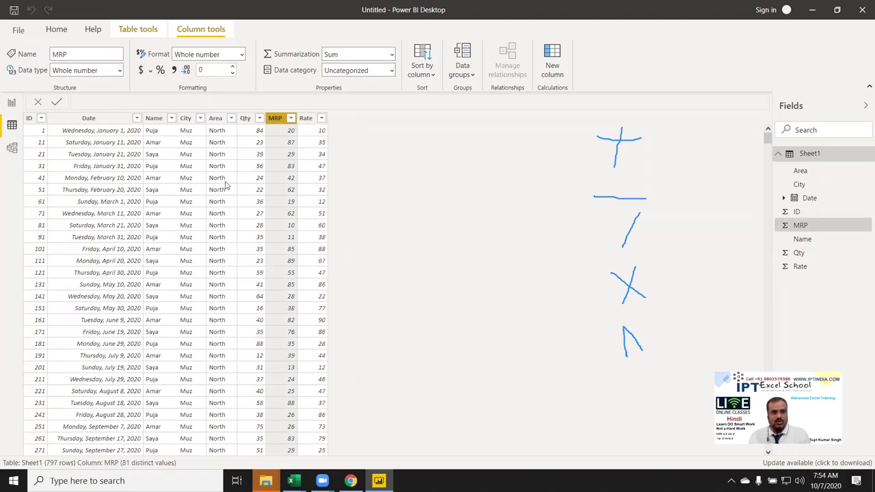
left_click(113, 202)
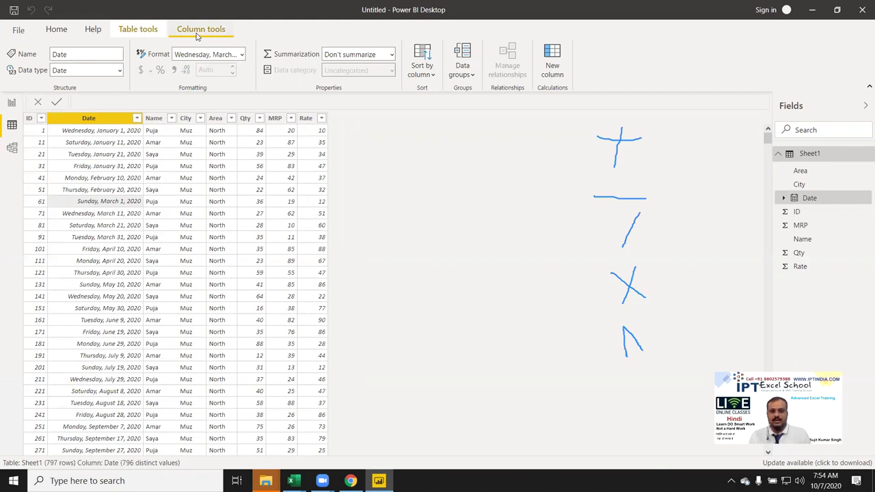
- Create a new column with the formula Total = [Qty]*[MRP]
left_click(555, 61)
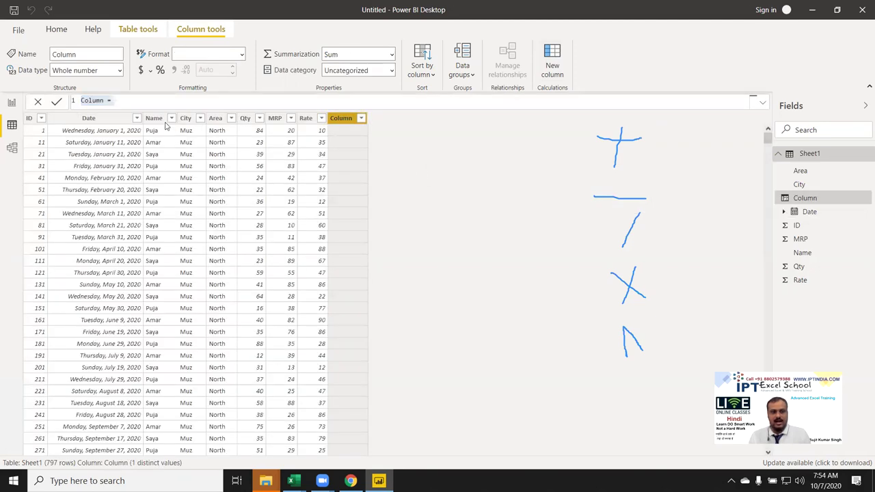
double_click(82, 101)
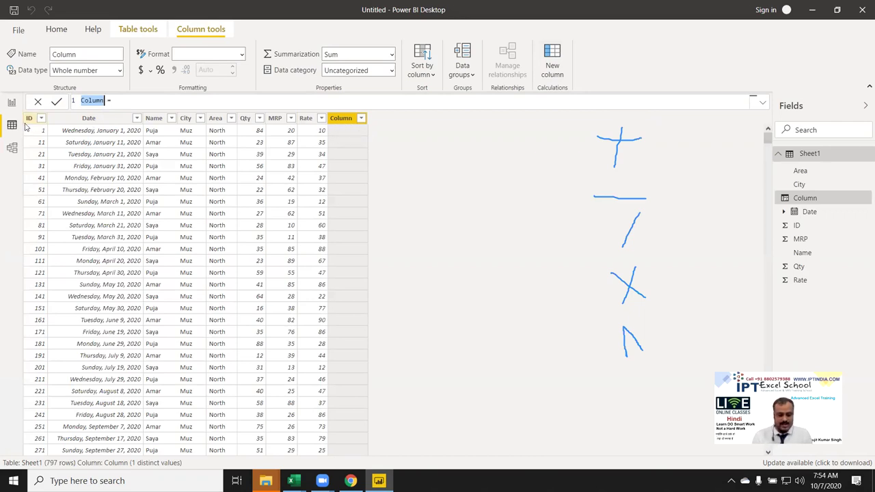
type("Total")
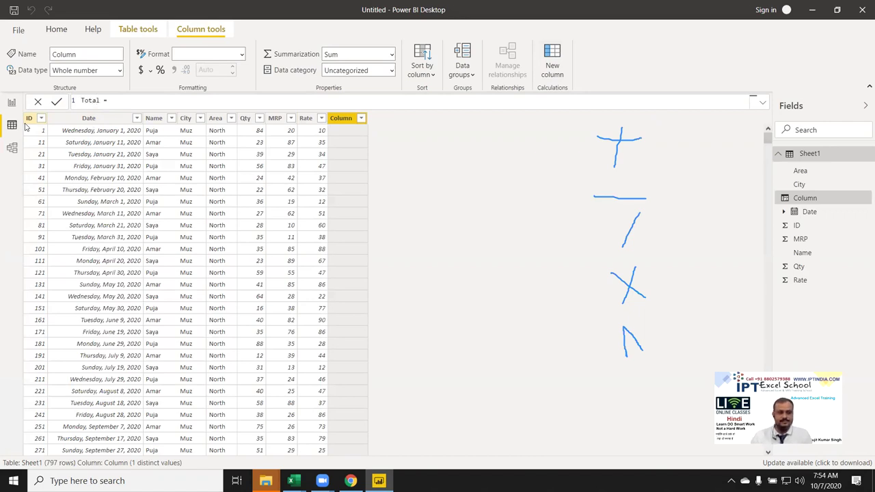
left_click(103, 102)
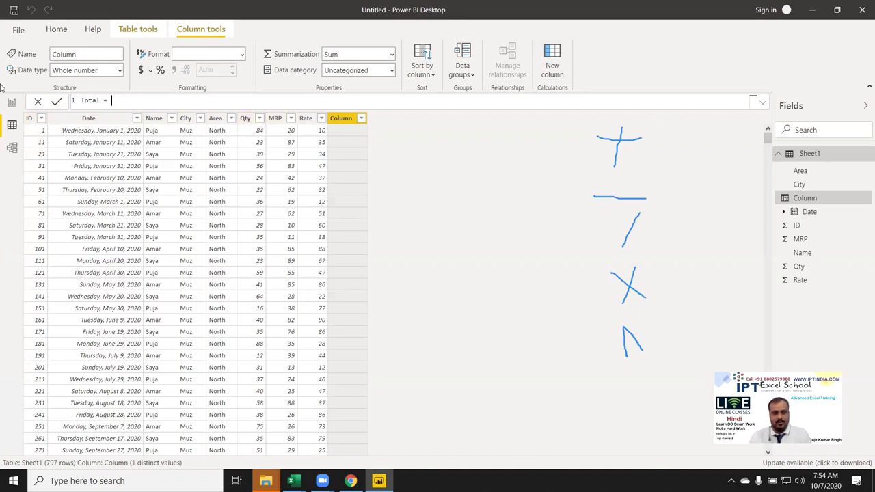
type("qty")
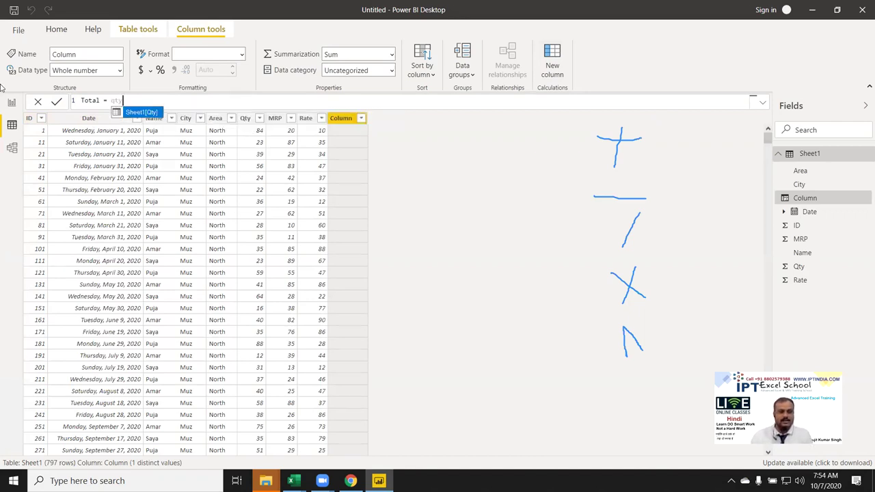
key("Tab")
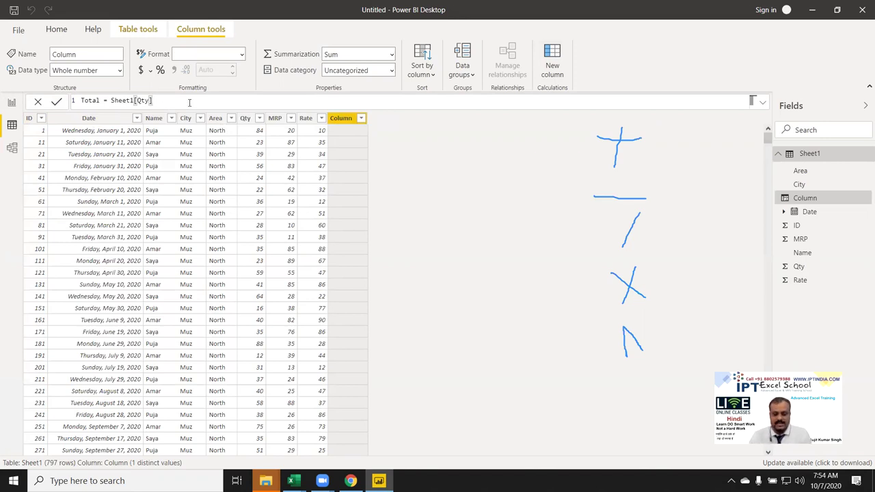
key("BackSpace")
key("BackSpace")
key("BackSpace")
key("BackSpace")
key("BackSpace")
key("BackSpace")
key("BackSpace")
key("BackSpace")
key("BackSpace")
type("[")
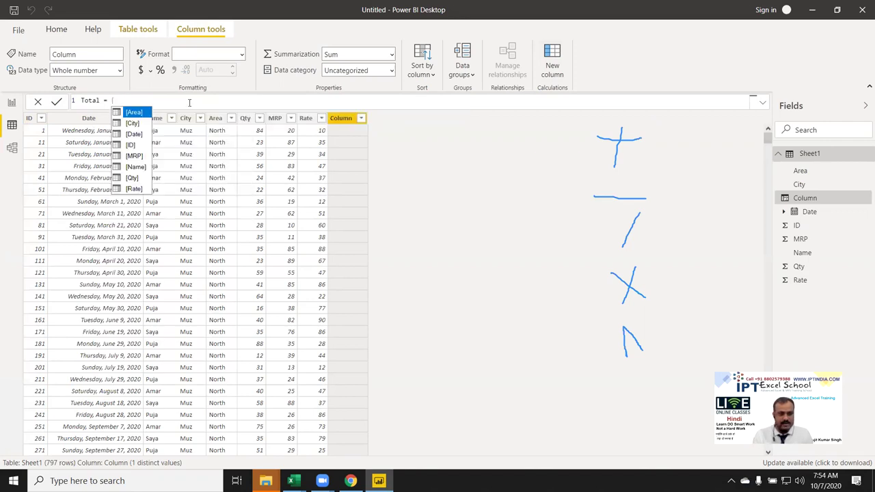
type("Q")
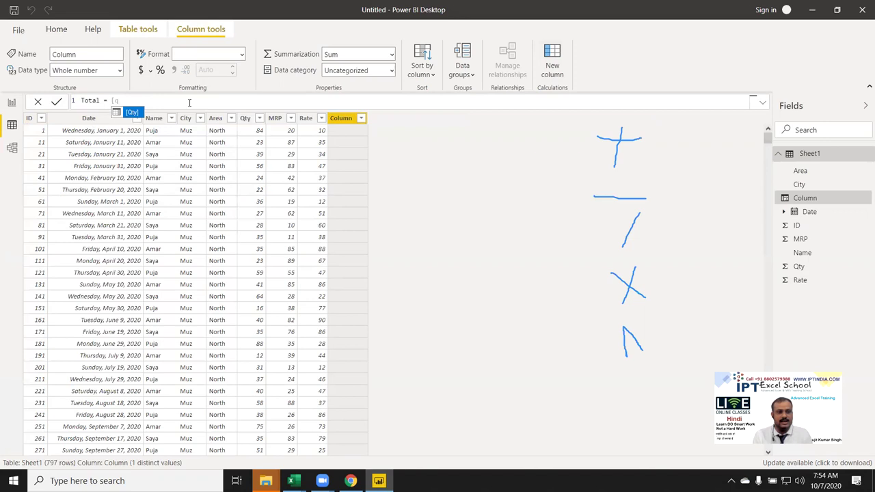
key("Tab")
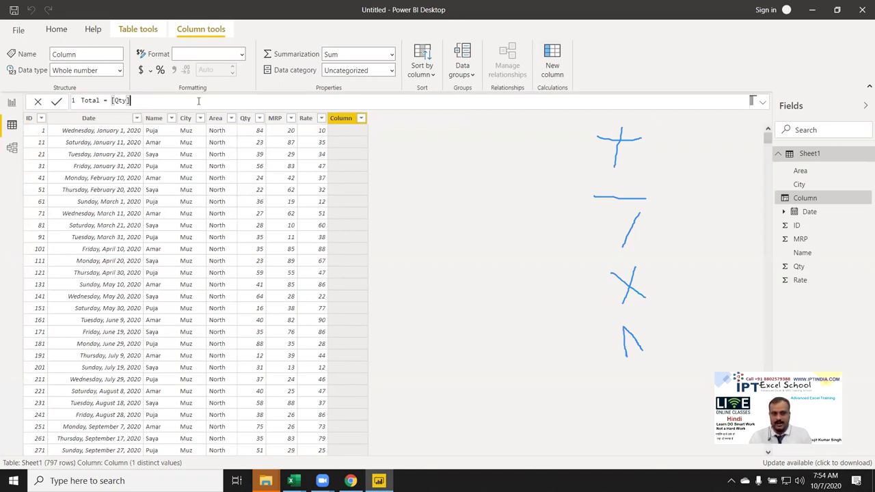
type("*")
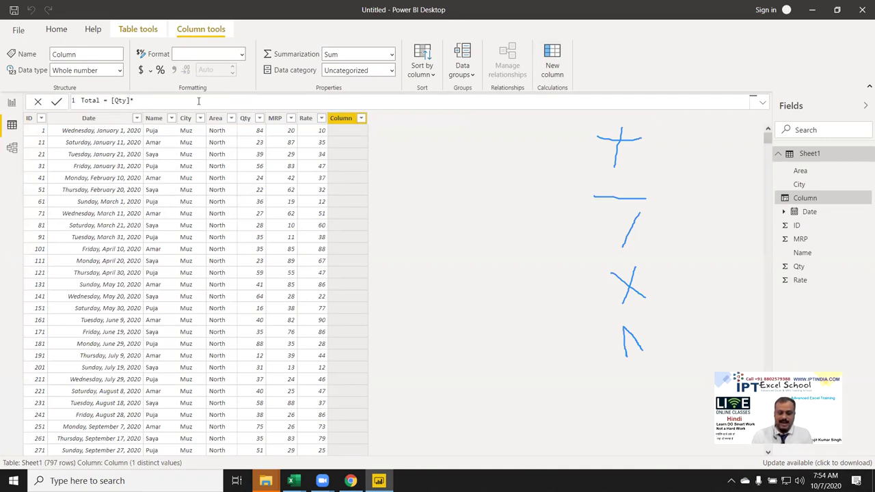
type("[MR")
key("Tab")
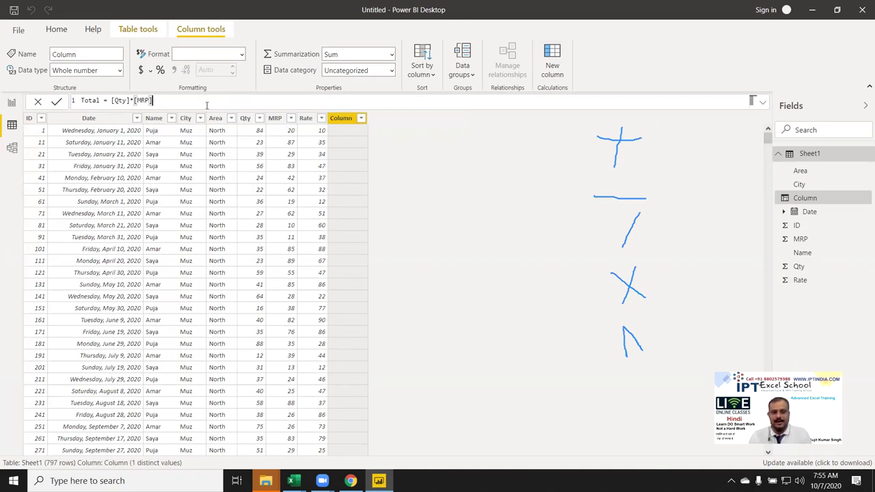
key("Return")
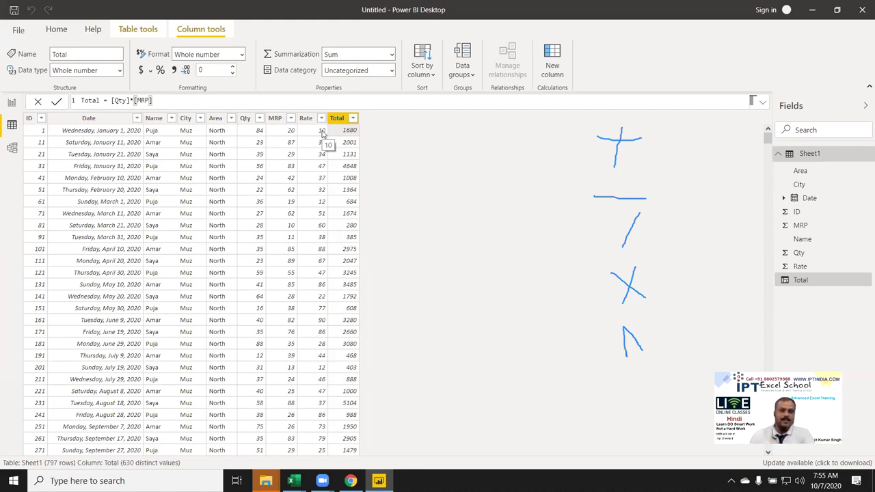
- Inspect the Name, City and Area columns, then switch to the empty Report page
left_click(170, 147)
left_click(184, 143)
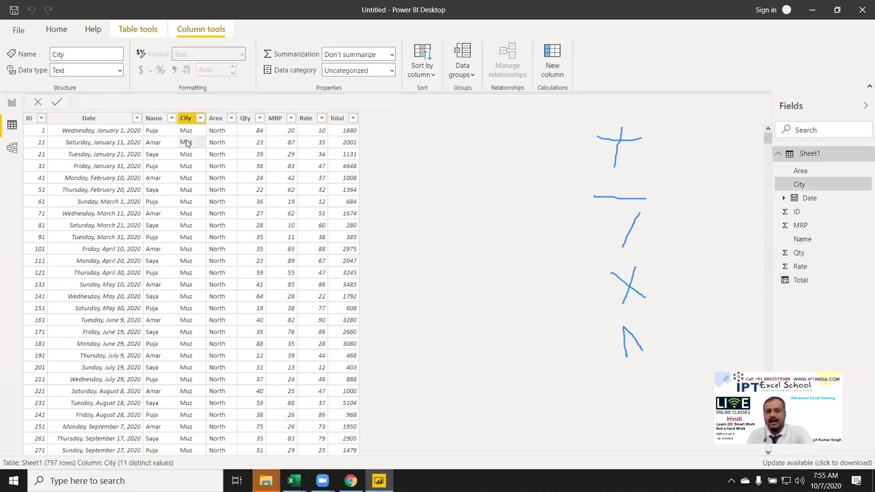
left_click(214, 142)
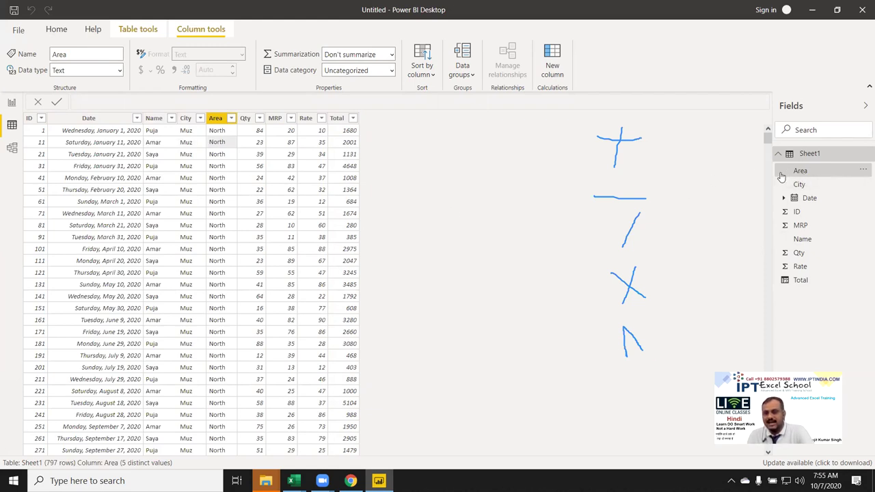
left_click(12, 103)
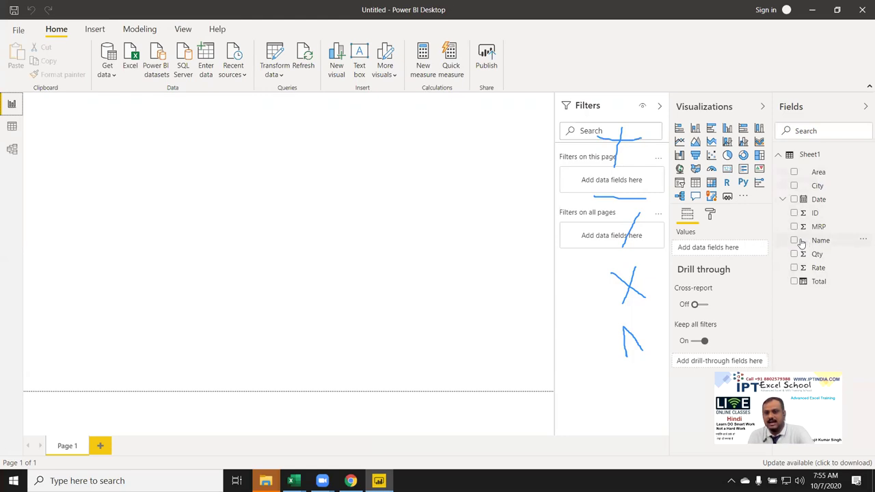
- Switch back to Data view to see Sheet1 with Total values like 1680 and 2001
left_click(12, 126)
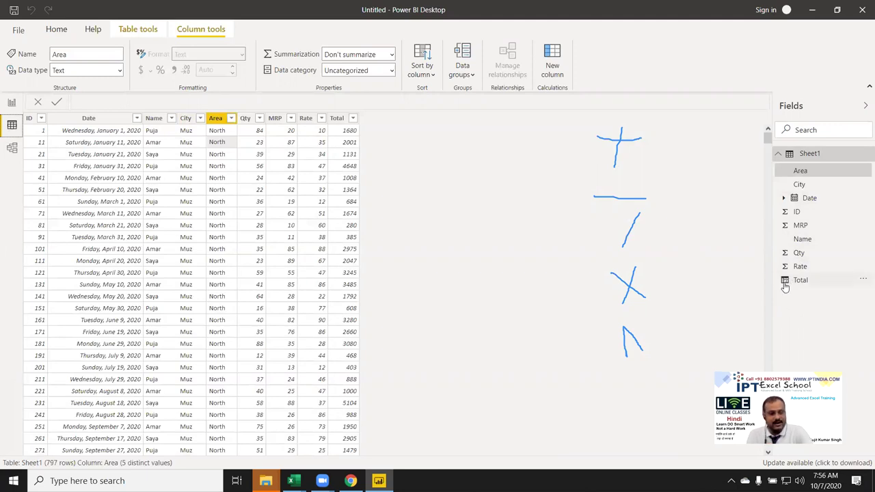
left_click(346, 142)
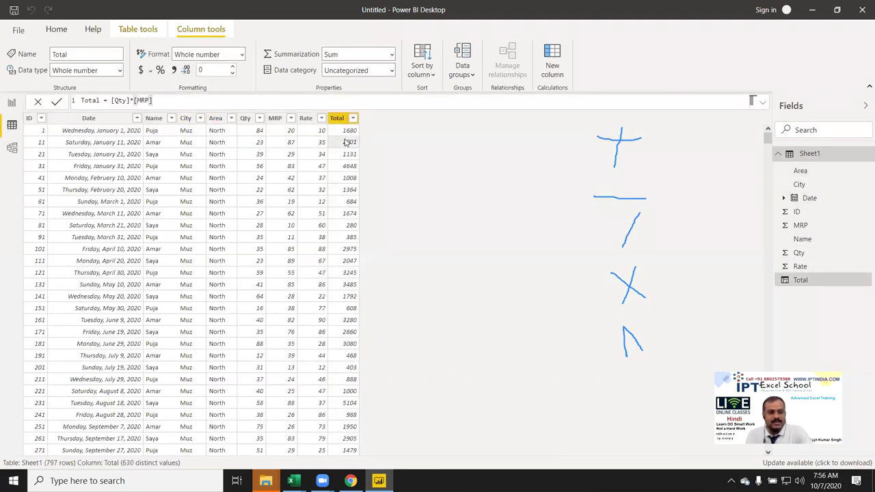
left_click(107, 122)
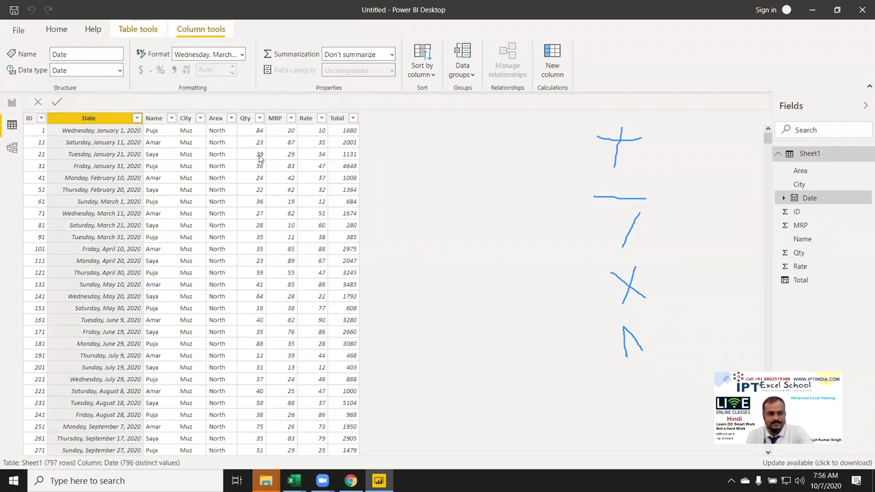
left_click(245, 118)
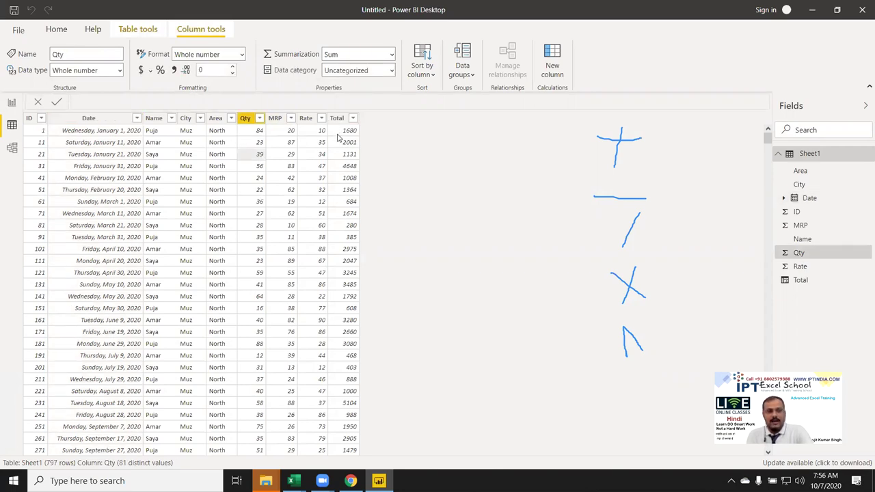
left_click(337, 139)
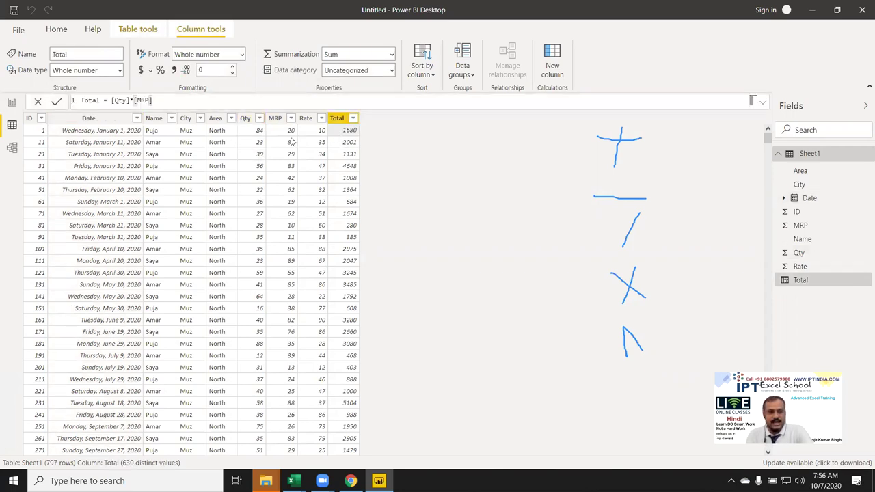
left_click(154, 118)
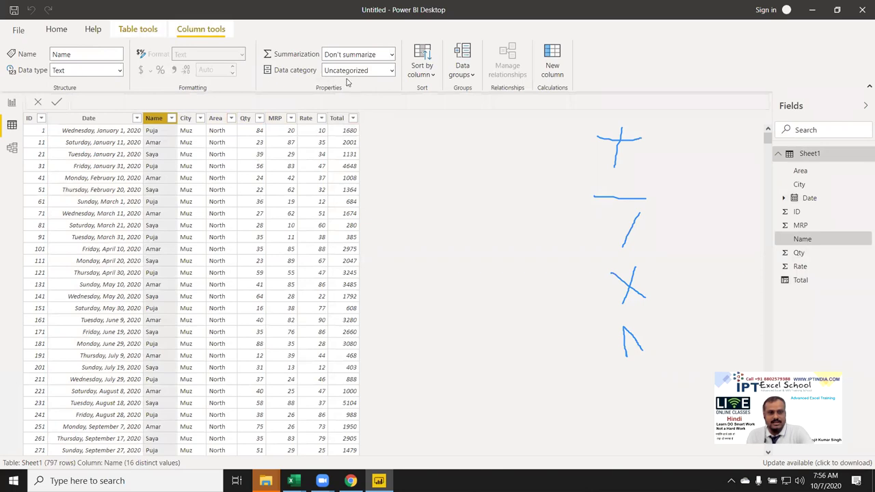
left_click(392, 54)
left_click(392, 59)
left_click(392, 57)
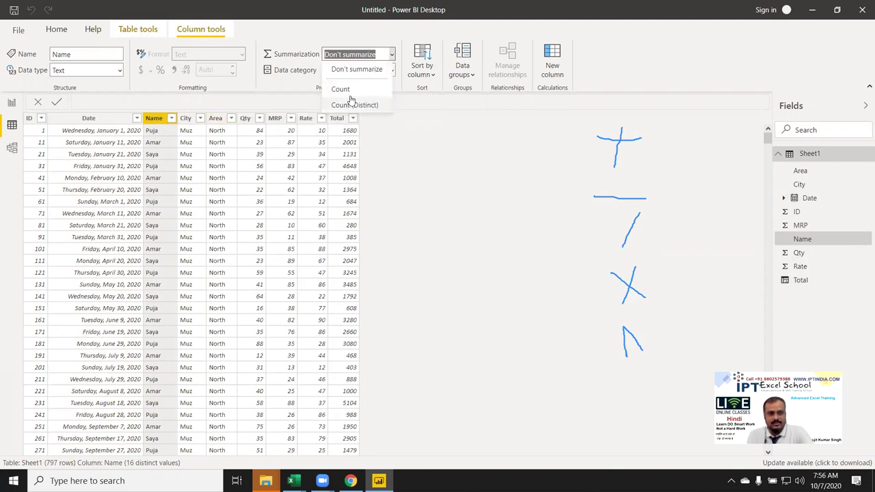
key("Escape")
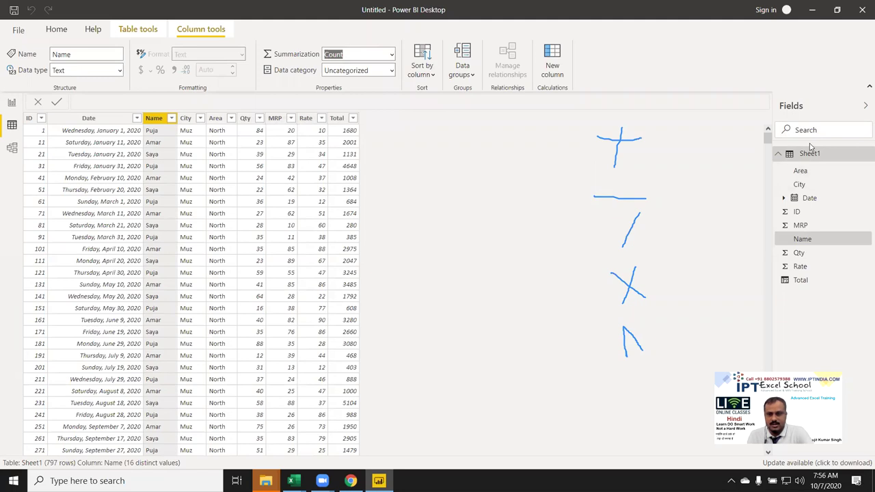
mouse_move(768, 140)
left_mouse_down()
mouse_move(768, 369)
mouse_move(757, 477)
left_mouse_up()
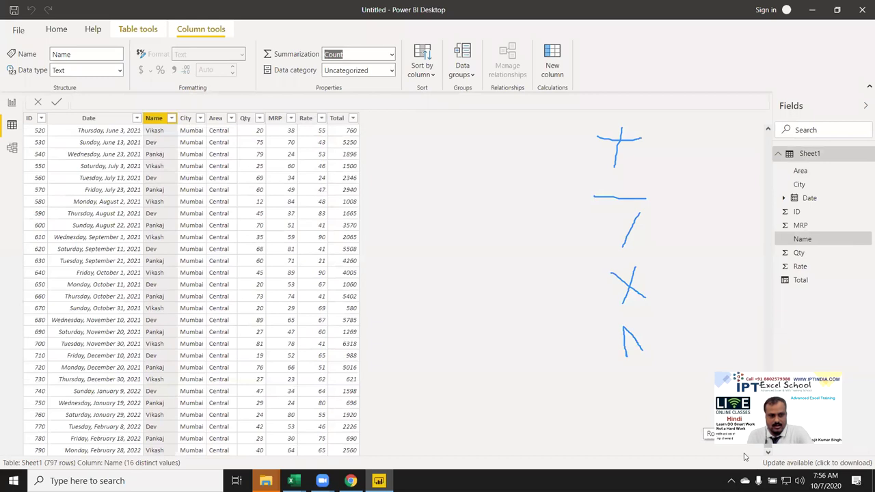
scroll(202, 271, "down", 5)
scroll(202, 271, "up", 5)
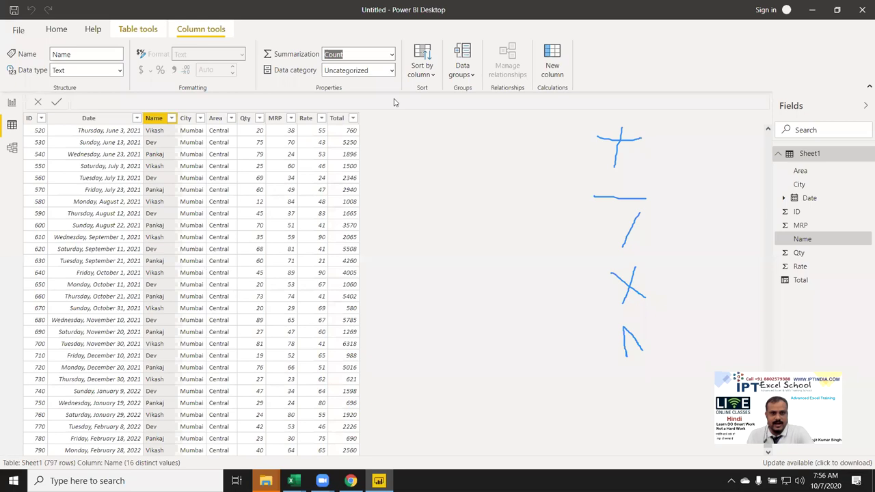
left_click(391, 54)
left_click(371, 71)
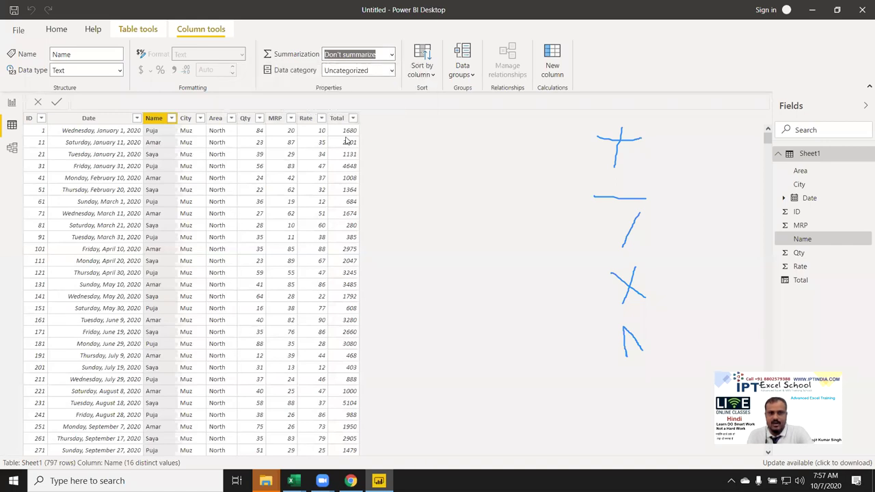
left_click(348, 142)
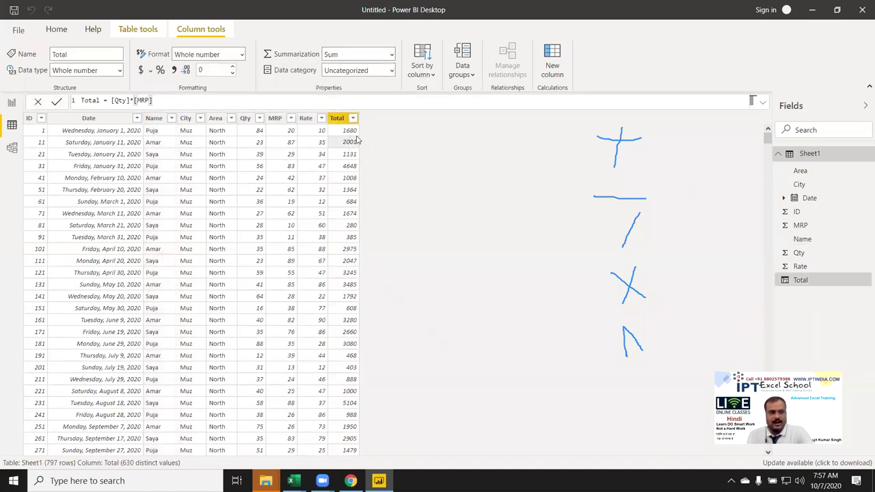
- Add a new column with the formula GST = Sheet1[Total]*0.18
left_click(552, 65)
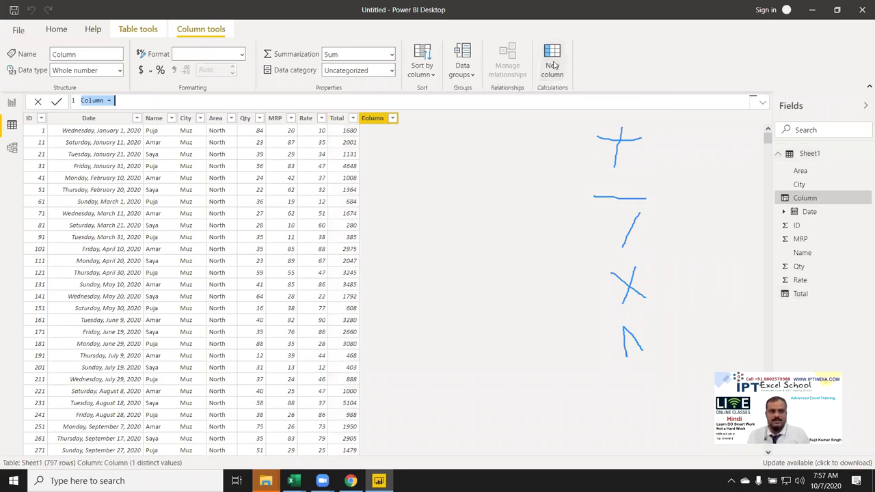
double_click(89, 100)
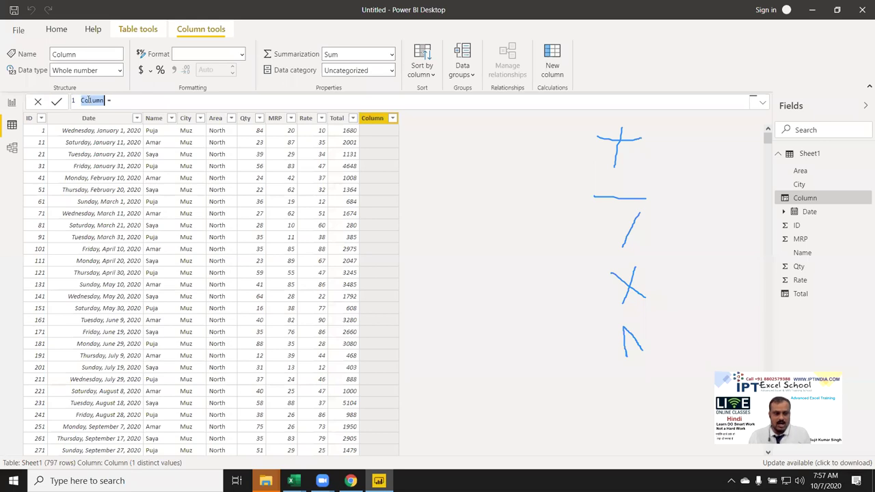
type("GST = ")
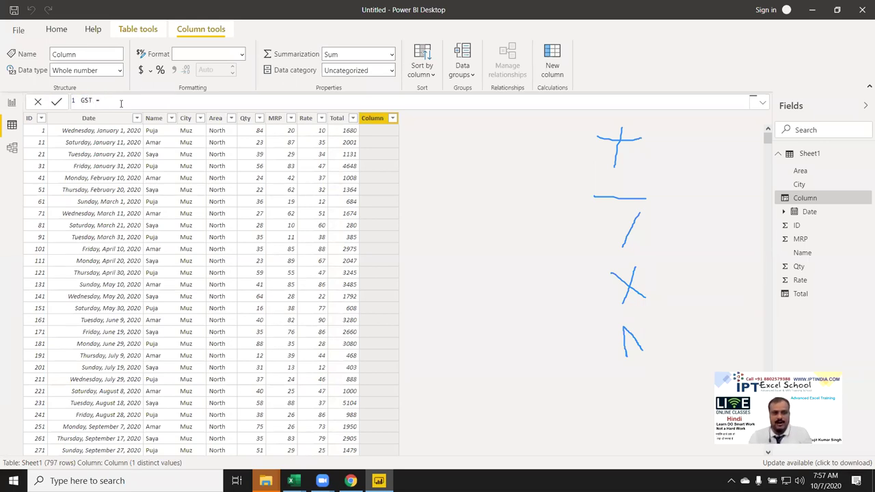
type("t")
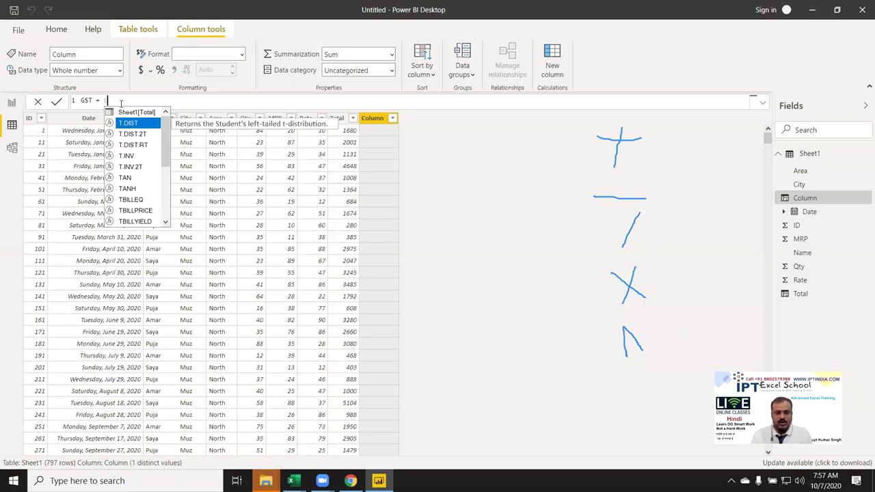
type("ot")
key("Up")
key("Tab")
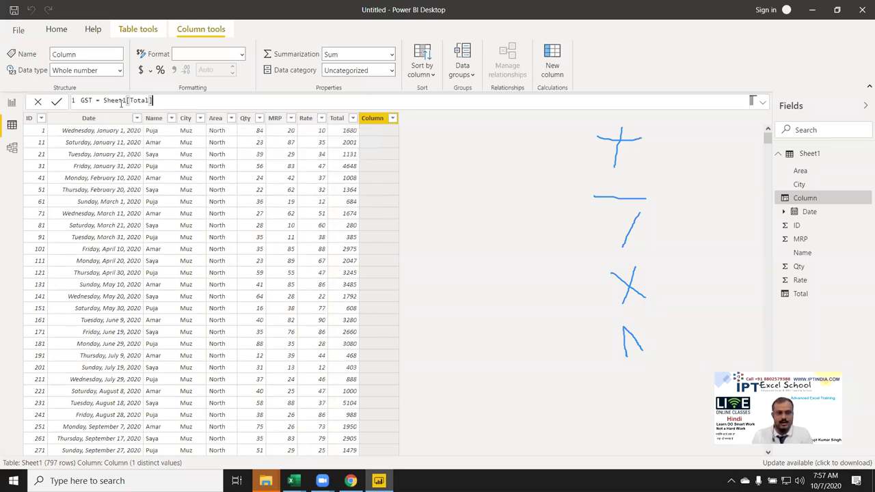
type("*")
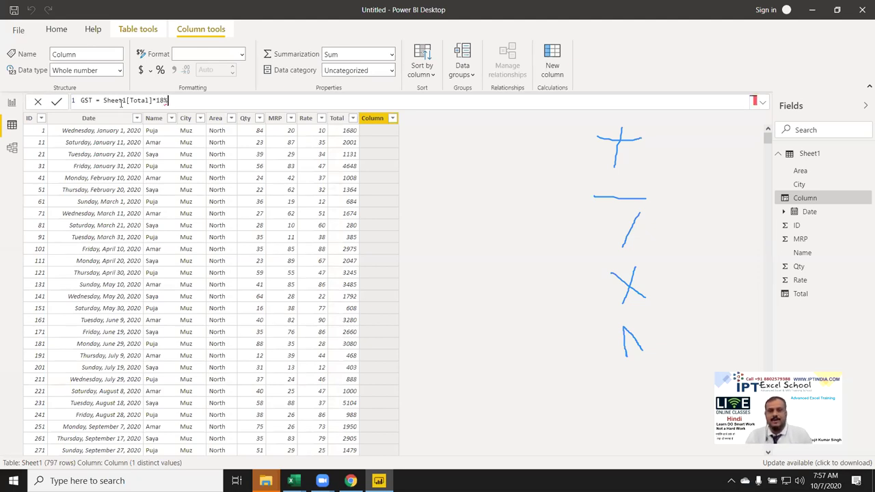
key("BackSpace")
key("BackSpace")
type("0.")
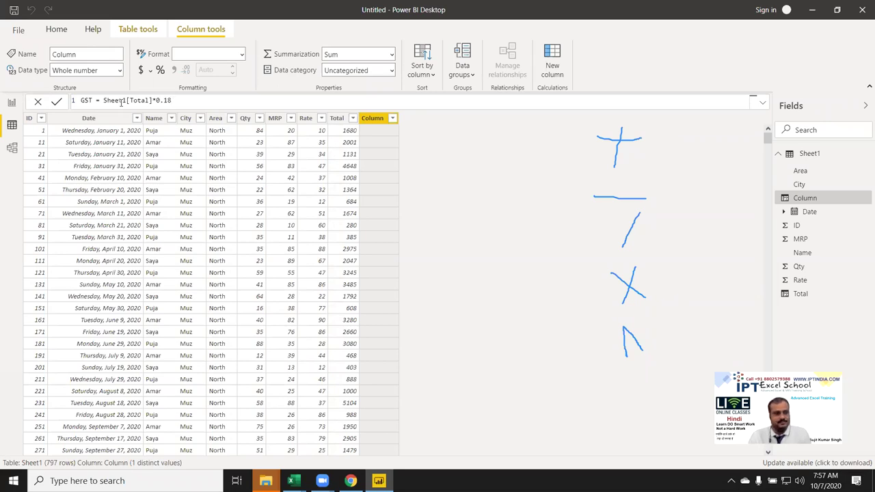
key("Return")
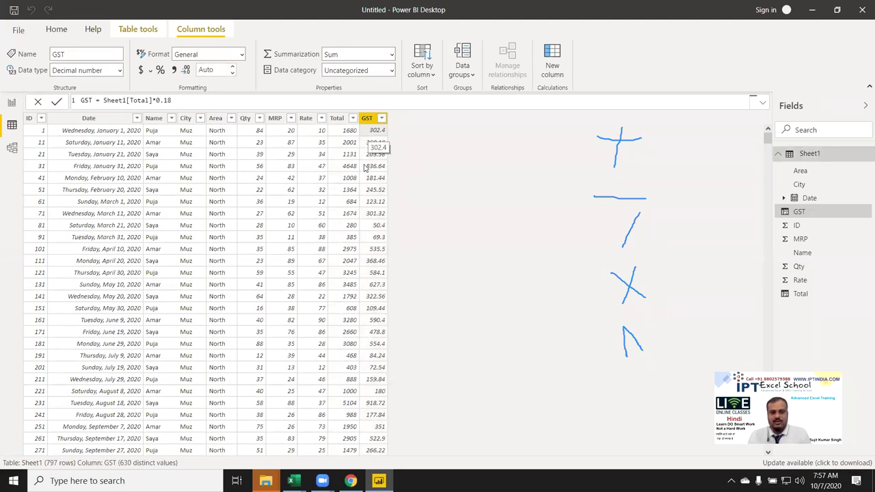
scroll(373, 291, "down", 10)
scroll(374, 225, "up", 10)
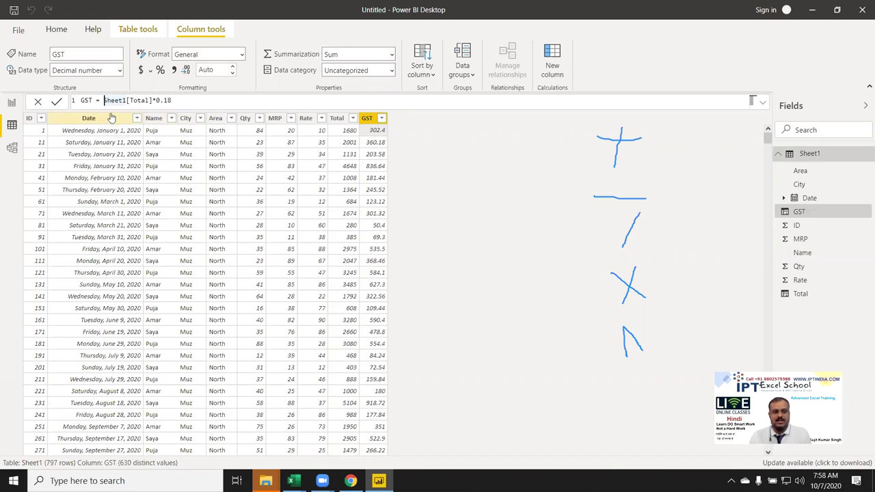
- Wrap the GST formula in INT so it reads GST = INT(Sheet1[Total]*0.18)
type("int")
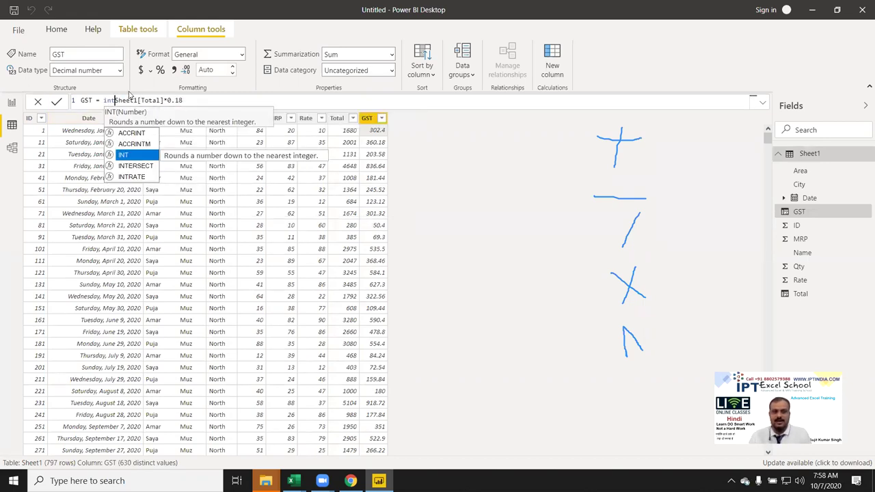
key("Tab")
left_click(197, 100)
type(")")
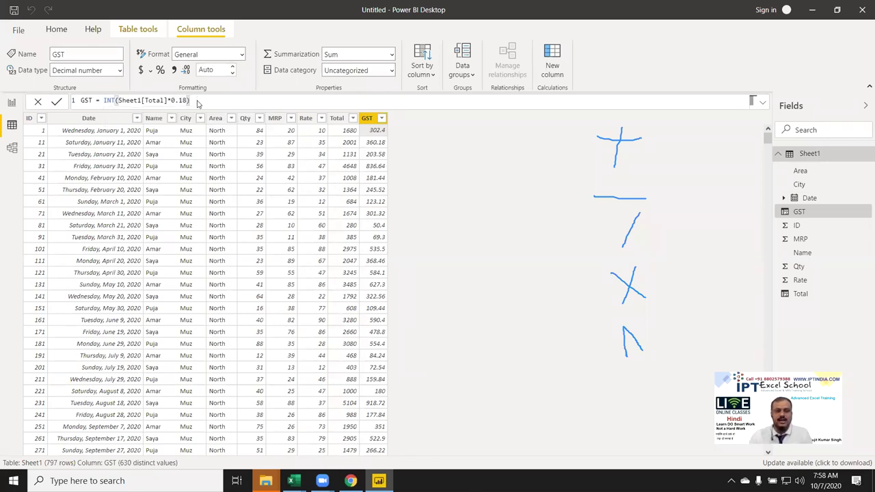
key("Return")
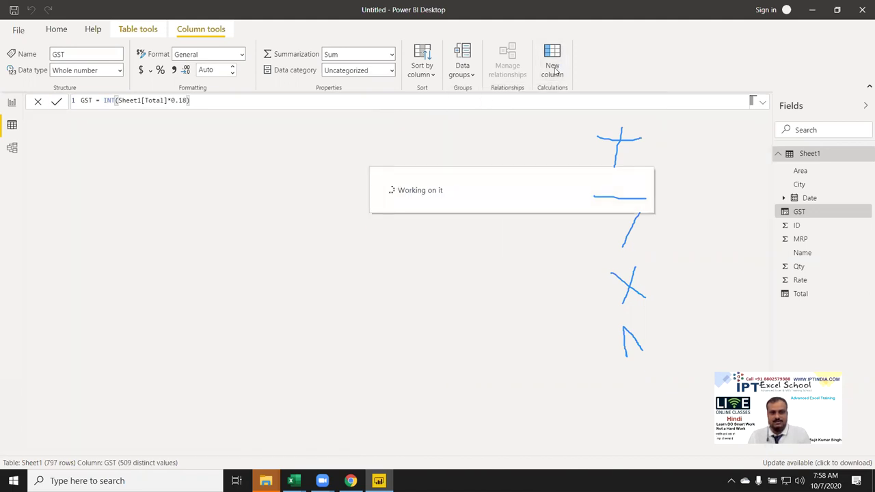
- Enter GTotal = Sheet1[Total]+Sheet1[GST] as the new column's formula
double_click(101, 101)
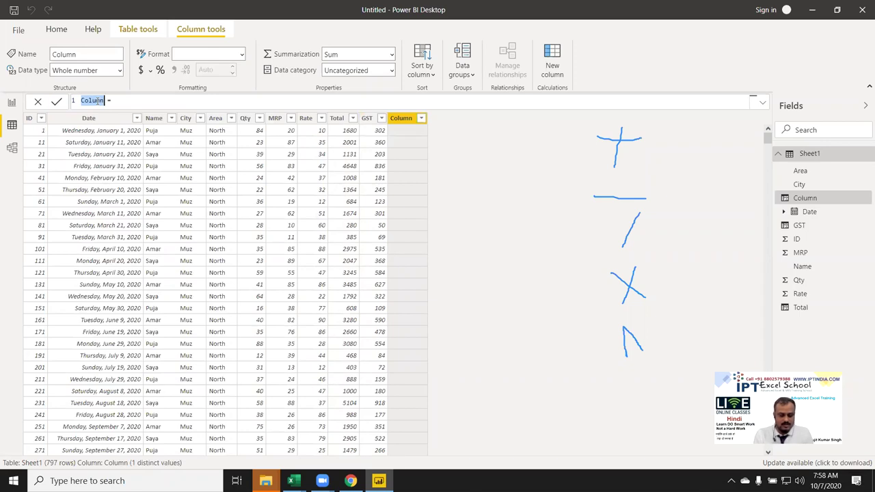
type("GTotal = ")
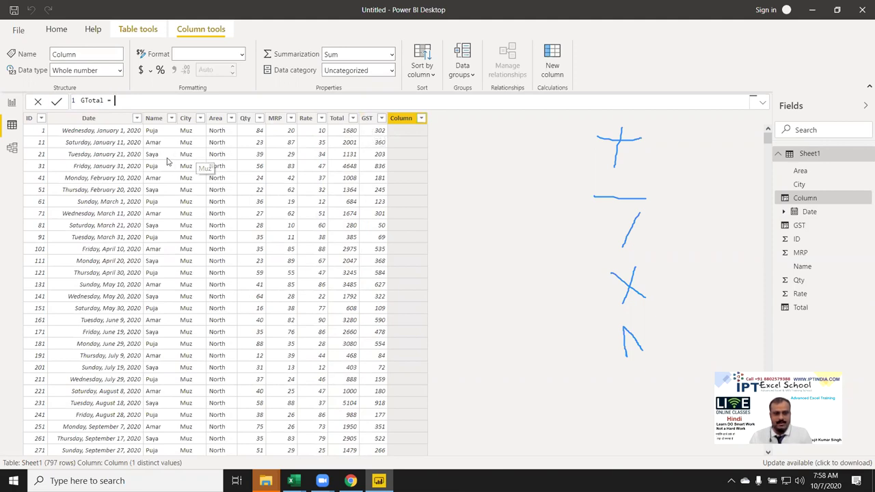
type("tota")
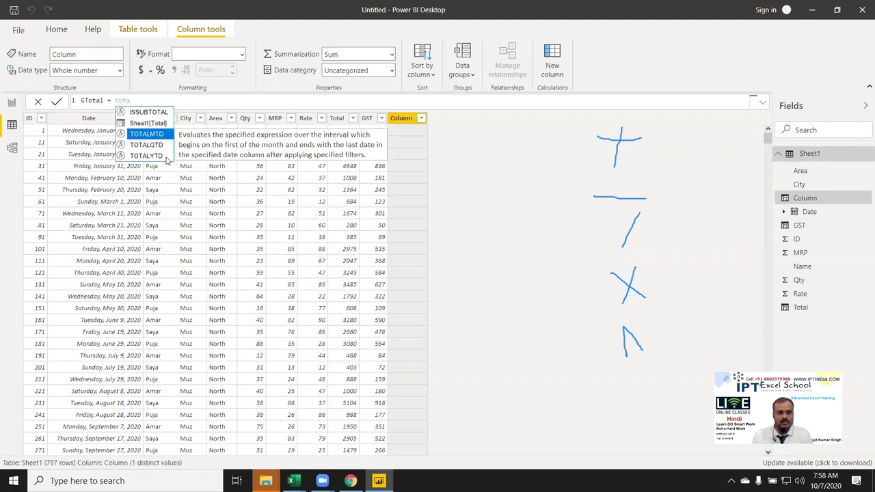
key("Up")
key("Tab")
type("+")
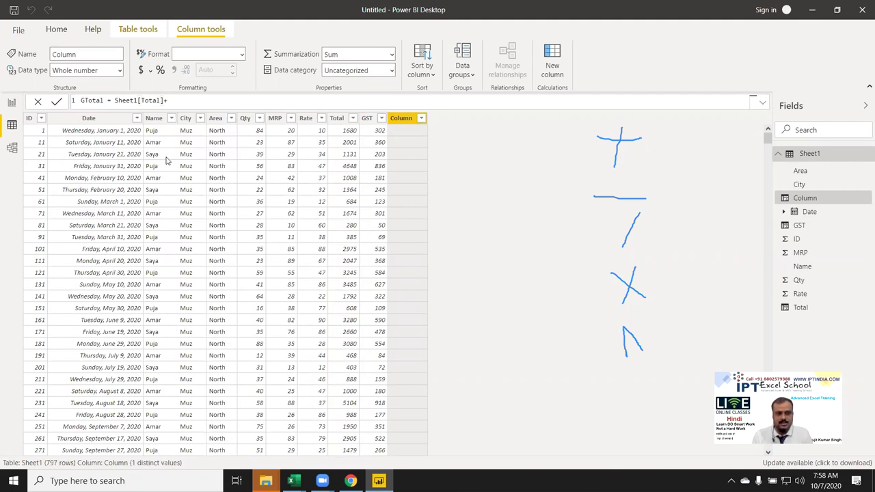
type("gs")
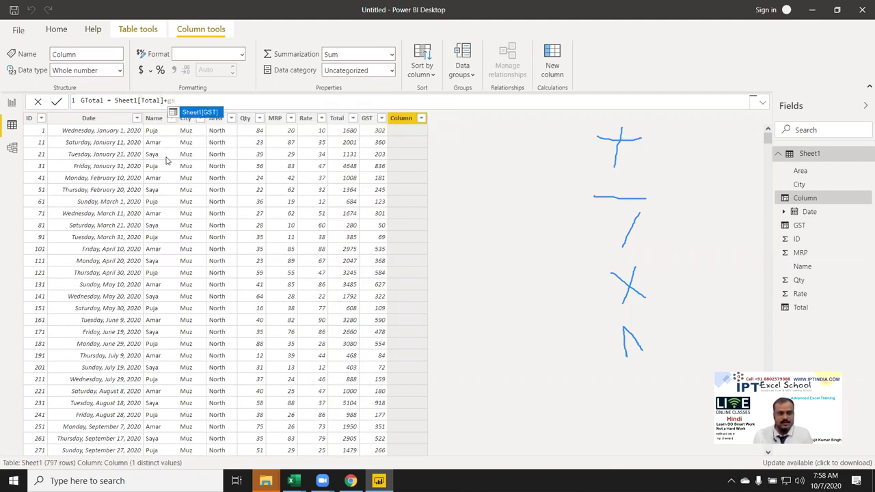
key("Tab")
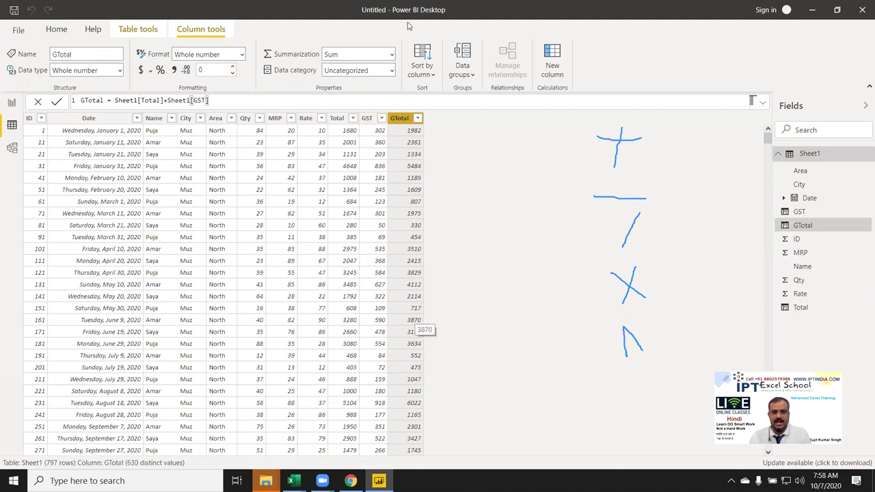
left_click(381, 142)
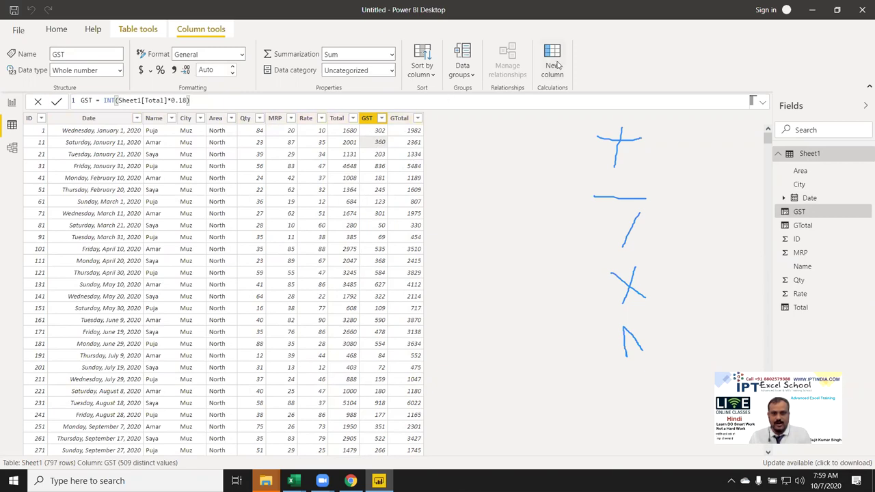
- Enter TCost = Sheet1[Qty]*Sheet1[Rate] as the new column's formula
left_click(395, 134)
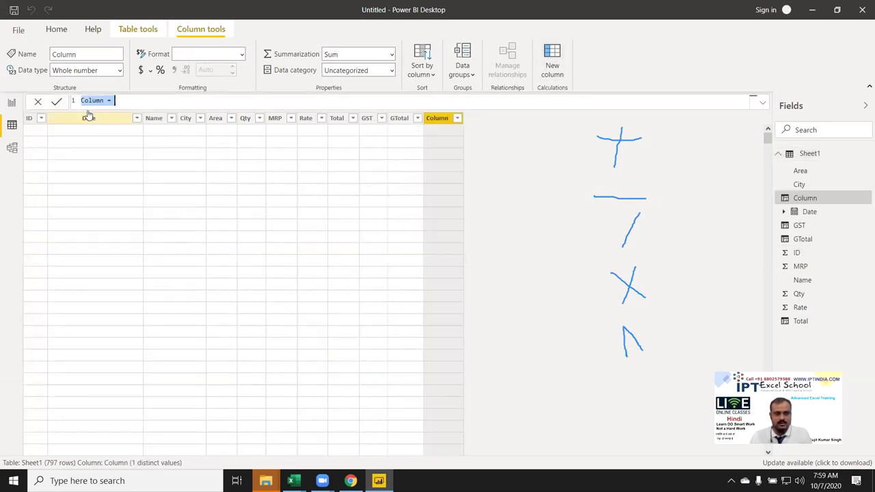
type("TCost = ")
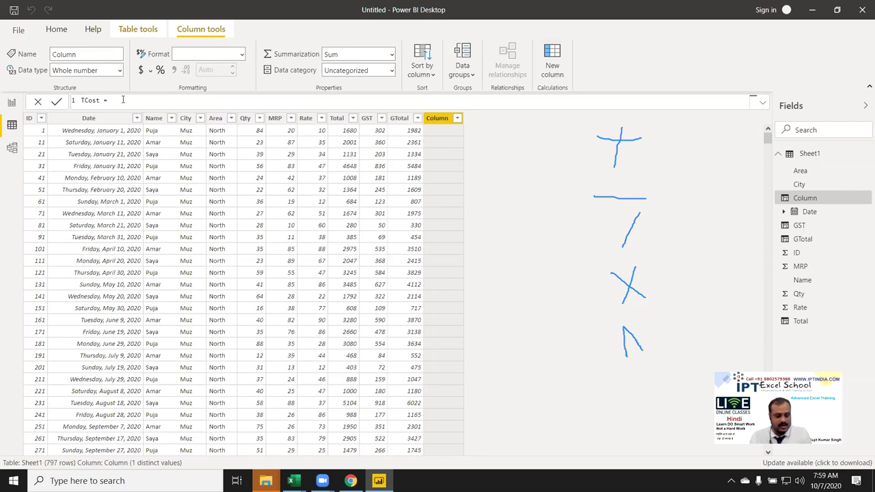
type("qt")
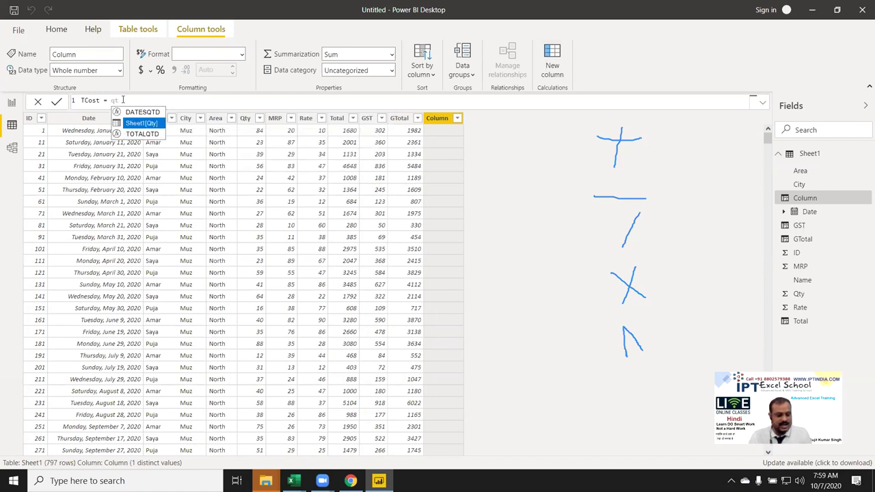
key("Tab")
type("*")
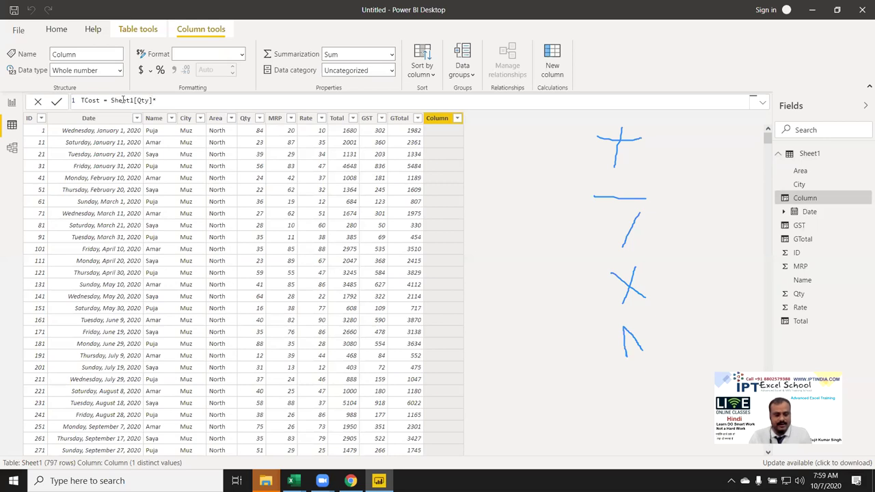
type("t")
key("BackSpace")
type("ra")
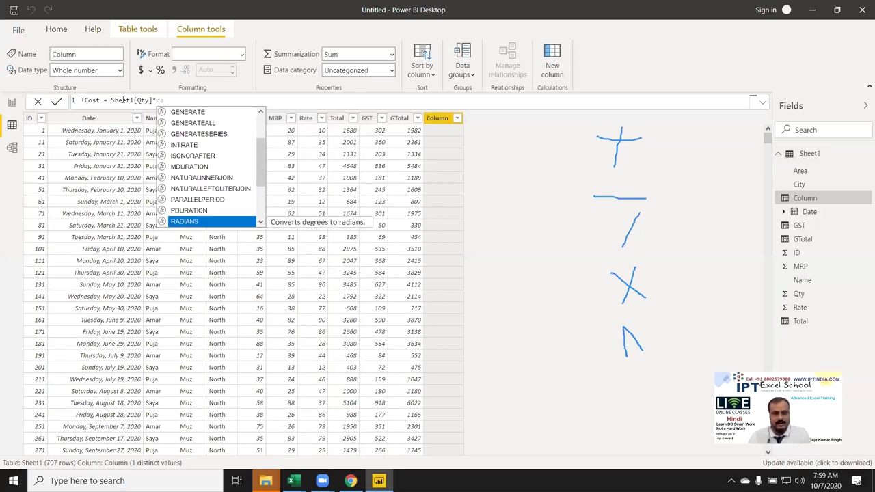
type("te")
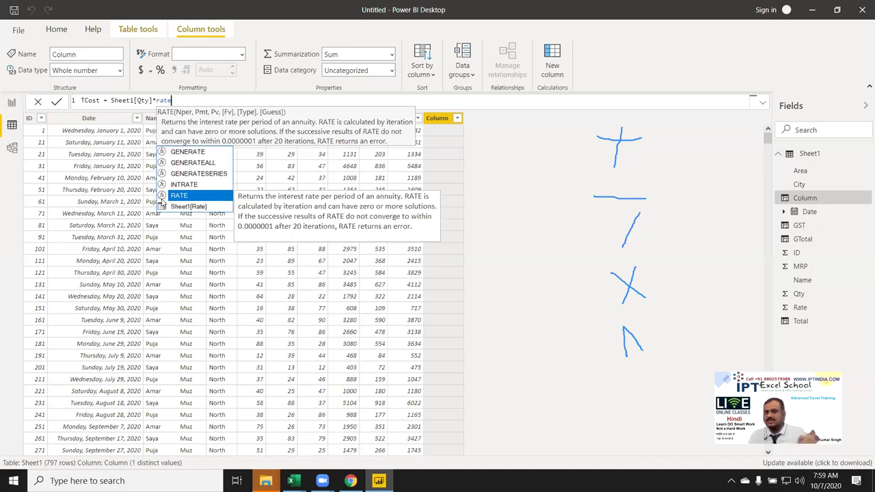
key("Down")
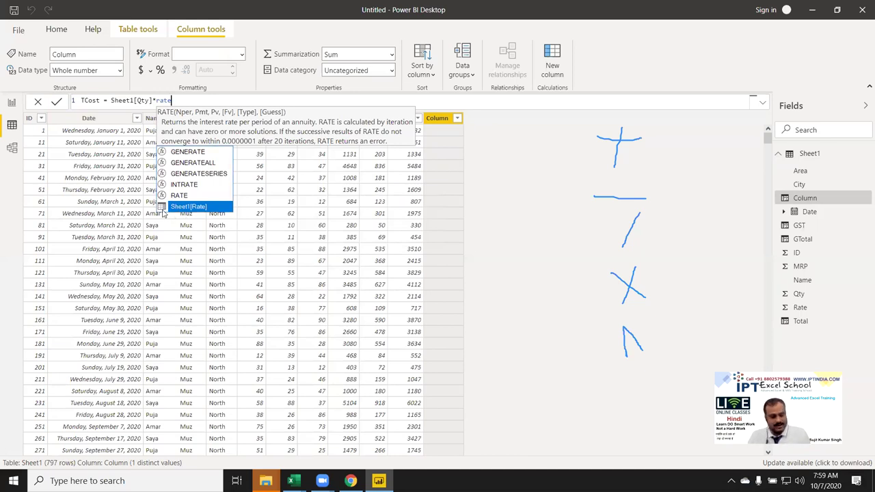
key("Tab")
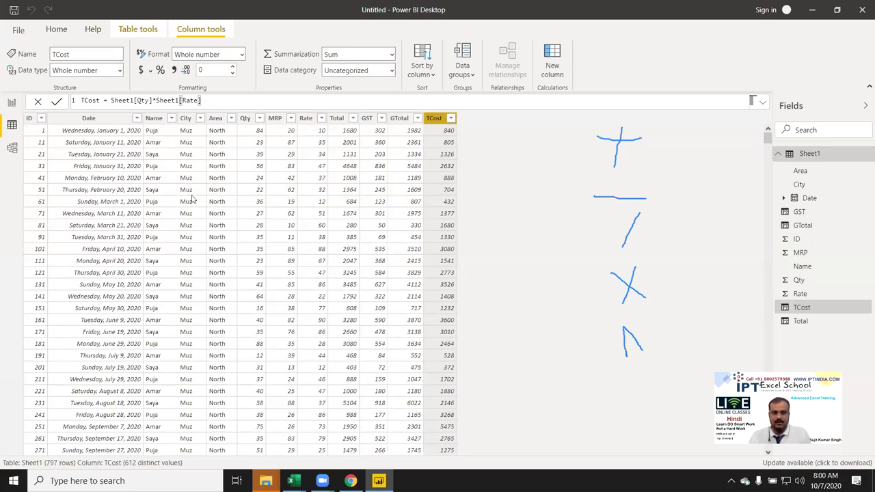
left_click(344, 121)
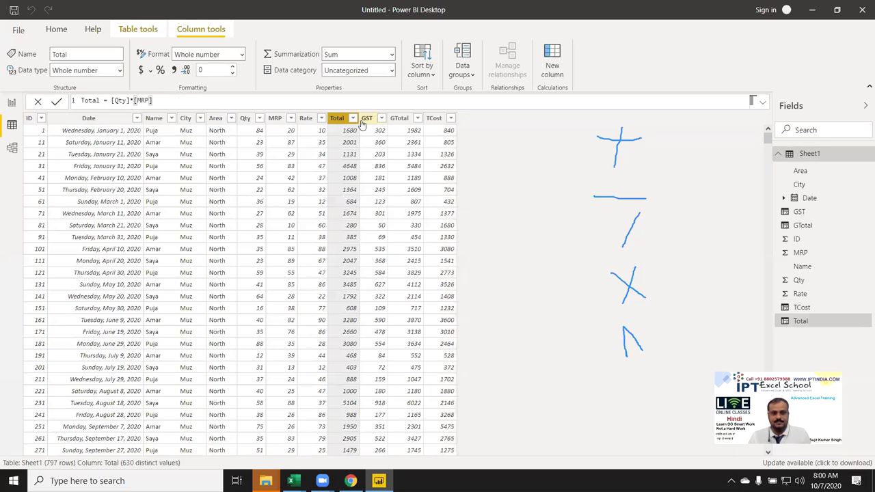
left_click(367, 119)
left_click(399, 119)
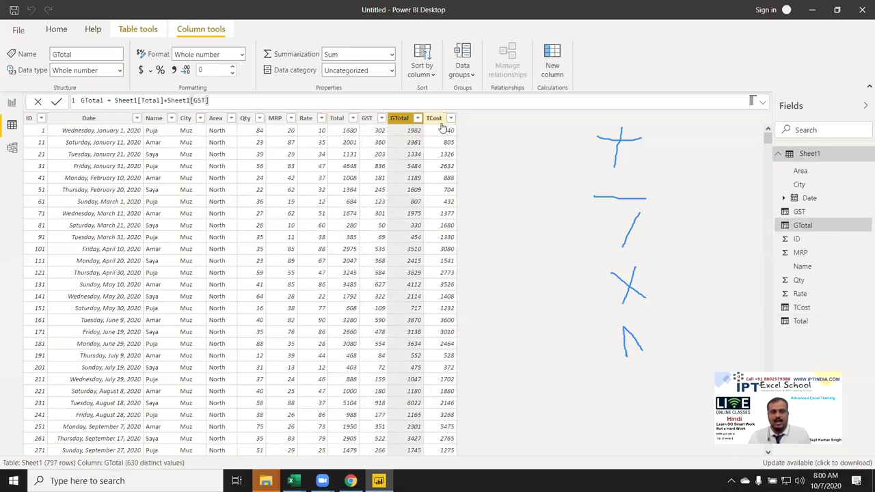
left_click(435, 120)
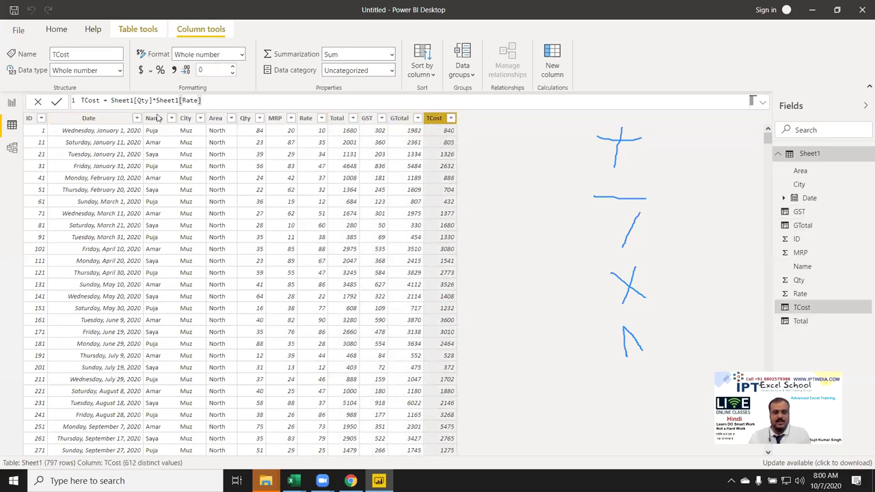
left_click(307, 120)
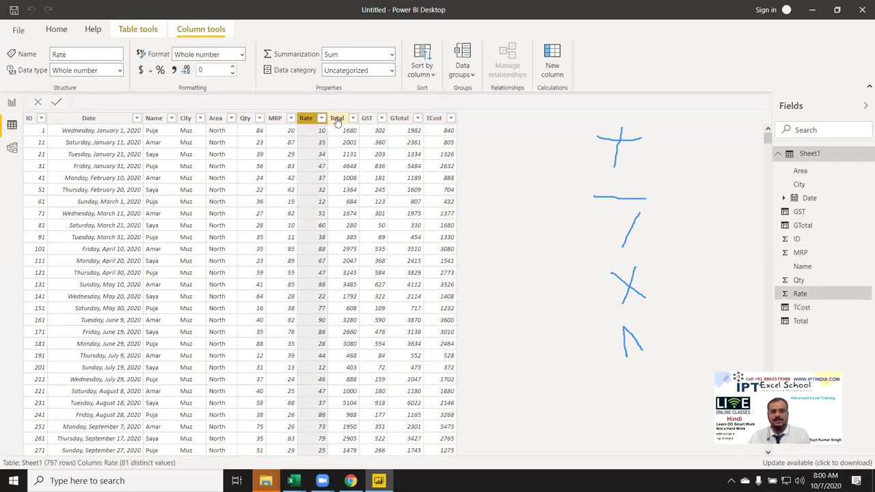
left_click(336, 119)
left_click(273, 120)
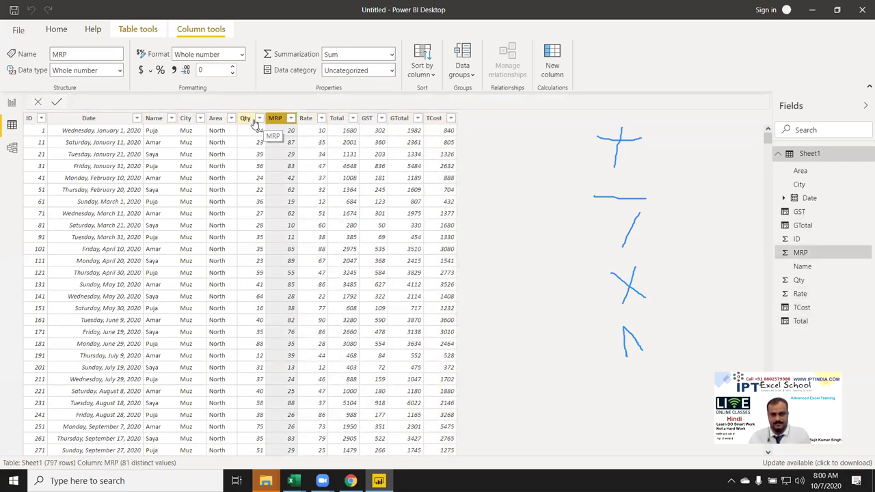
left_click(307, 120)
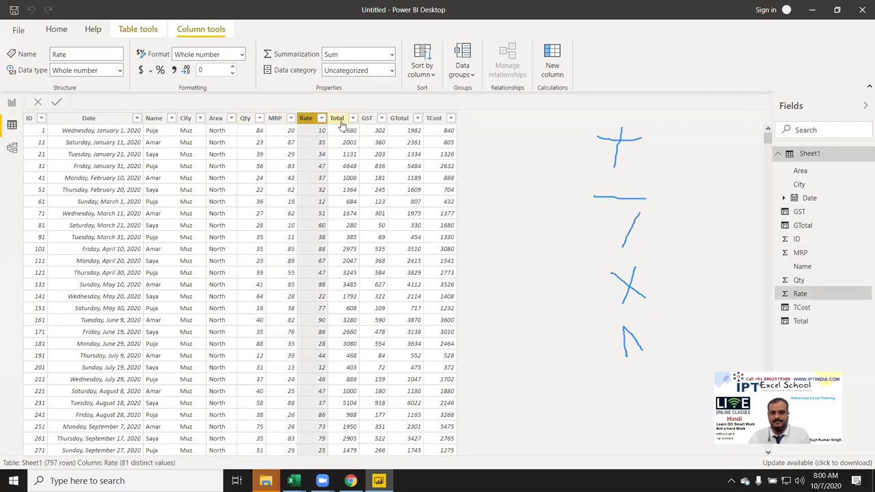
left_click(339, 121)
left_click(368, 123)
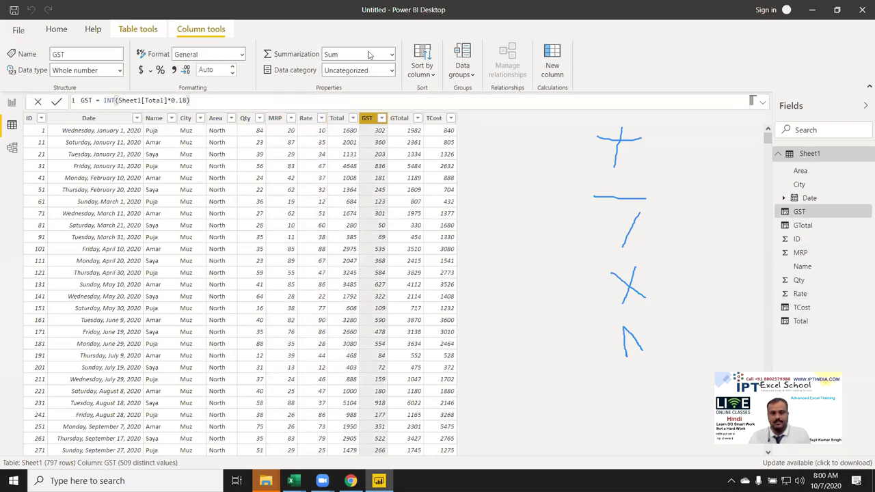